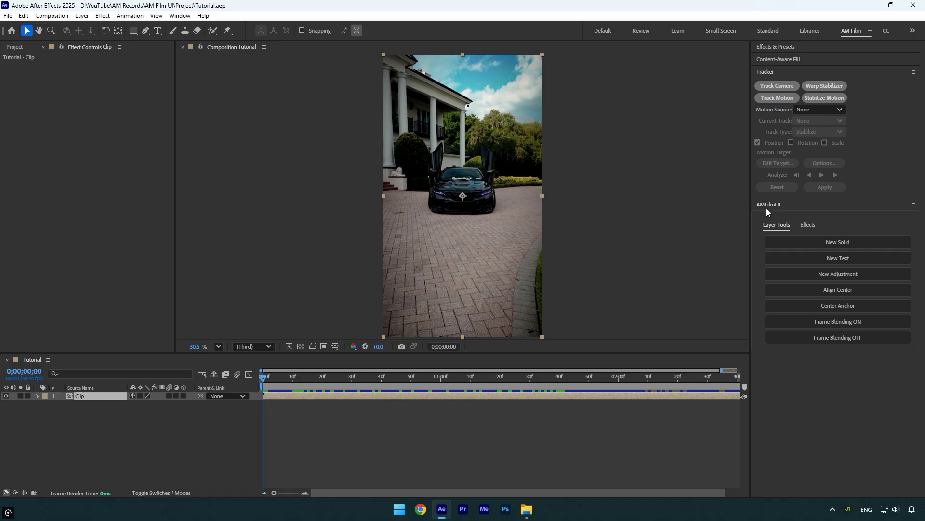
- Switch AMFilmUI to Layer Tools, add a black solid, then undo it
left_click(798, 224)
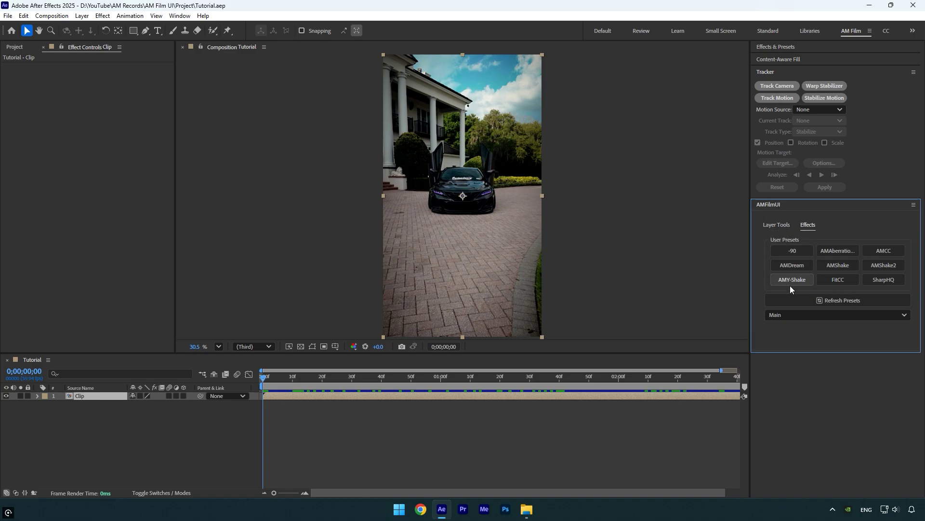
left_click(779, 226)
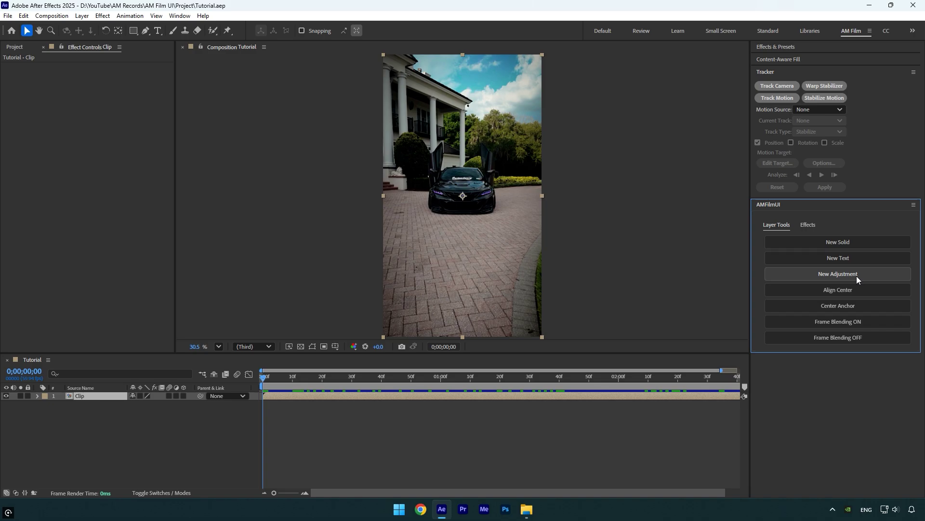
left_click(872, 244)
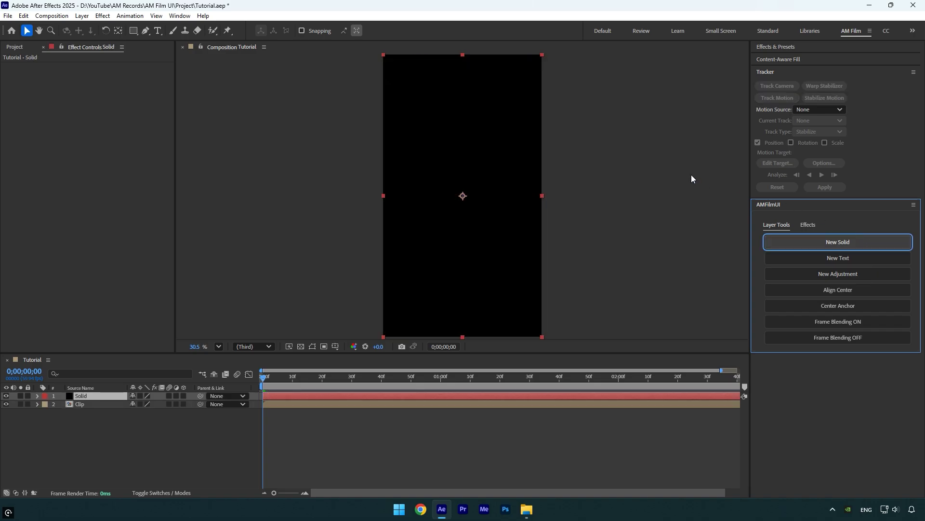
key("ctrl+z")
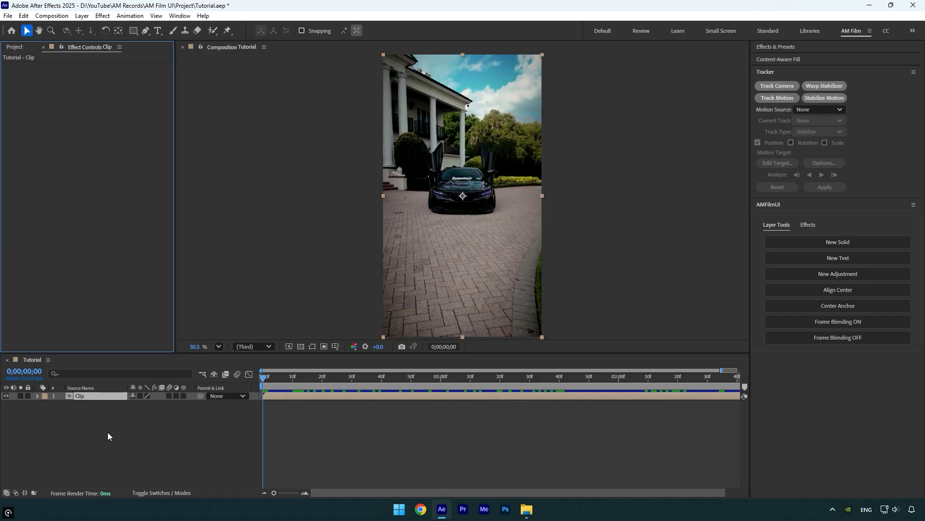
- Add an adjustment layer above Clip from AMFilmUI, then undo it
right_click(108, 433)
mouse_move(130, 312)
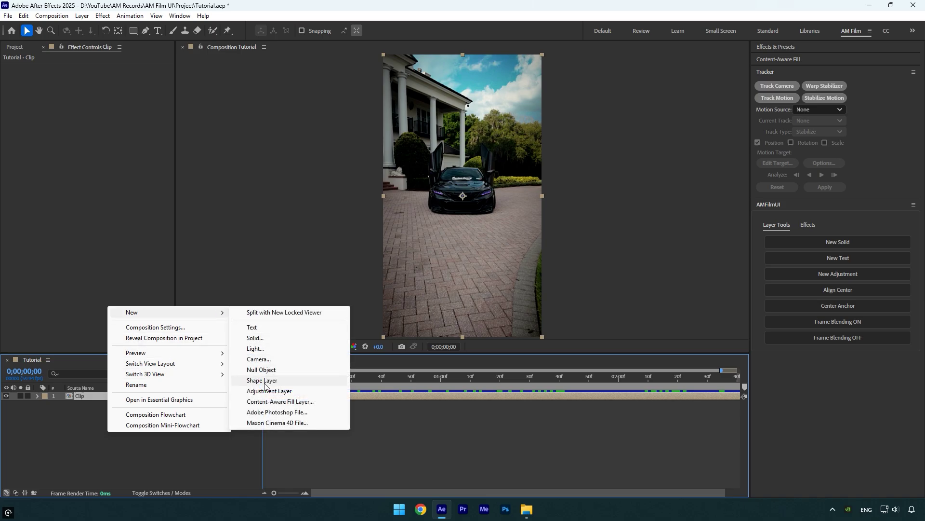
left_click(869, 273)
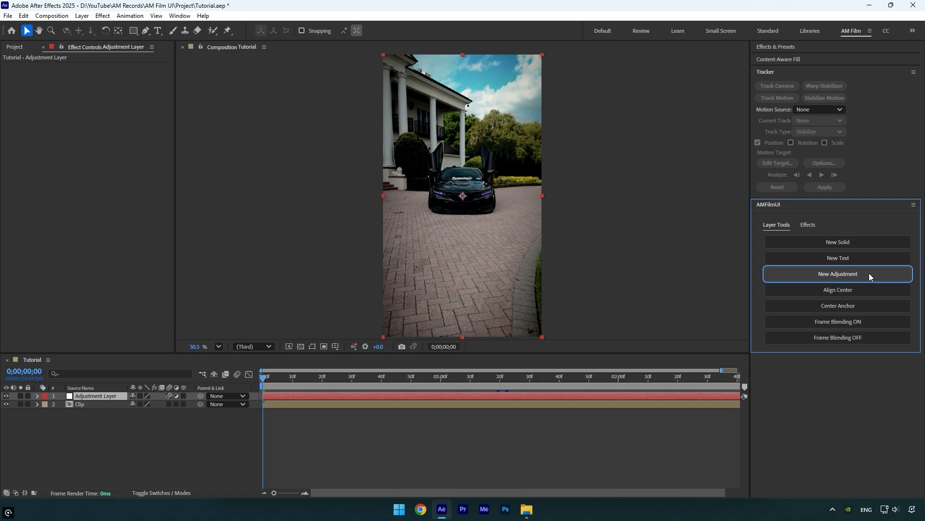
key("ctrl+z")
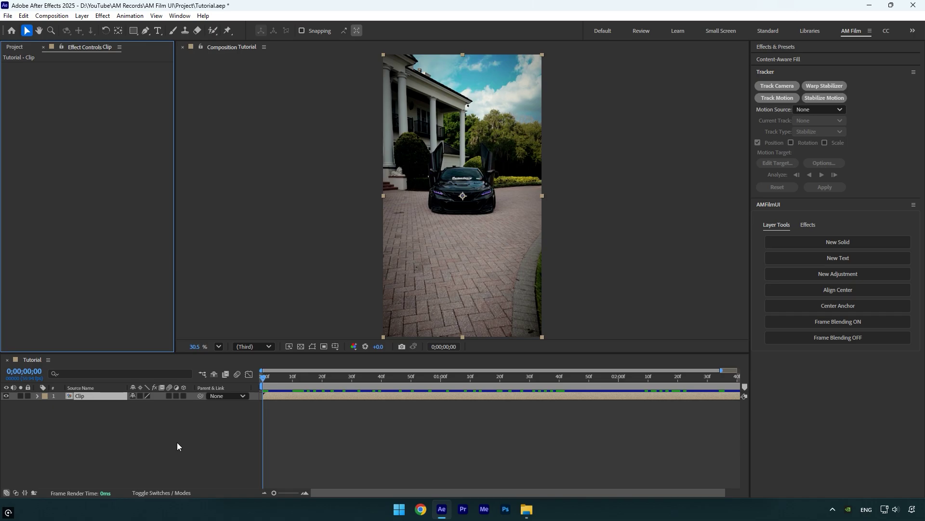
- Inside Pre-comp 1, toggle frame blending on and off for the footage layer, via the switch and AMFilmUI
double_click(94, 396)
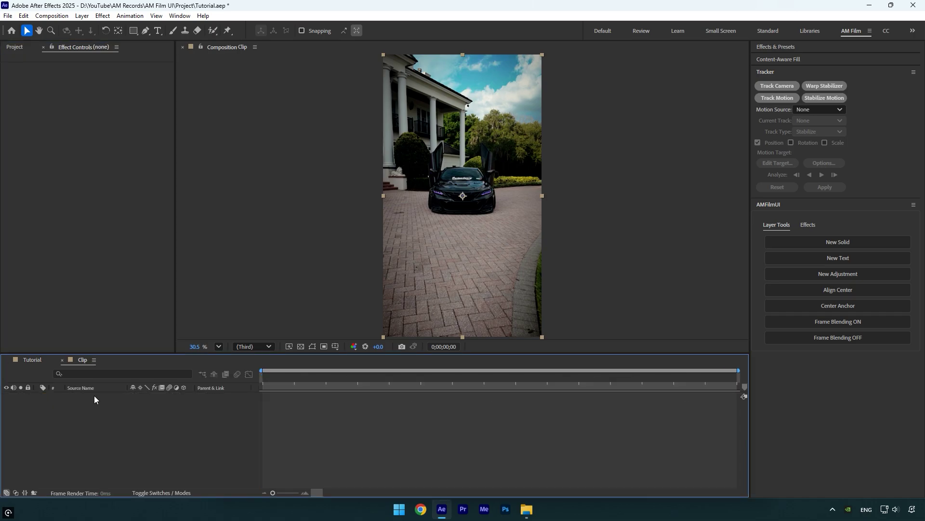
double_click(76, 395)
double_click(88, 395)
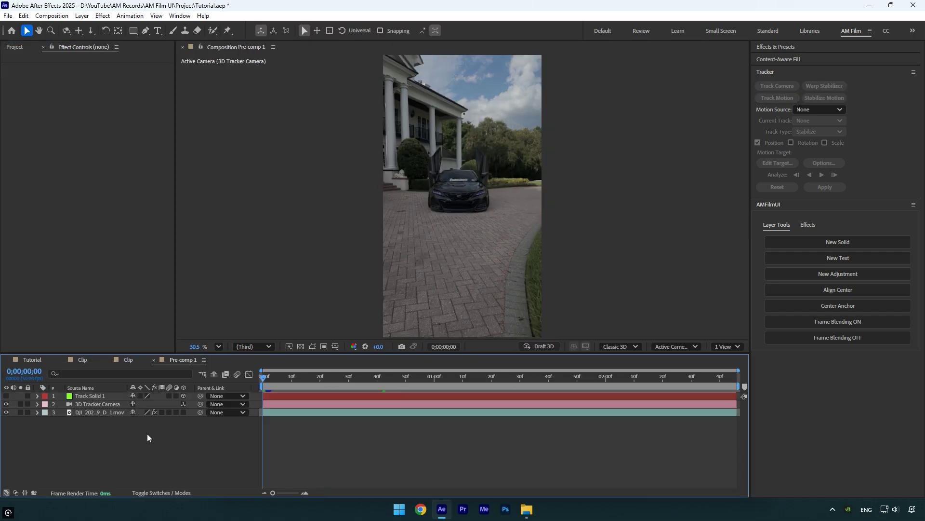
left_click(162, 413)
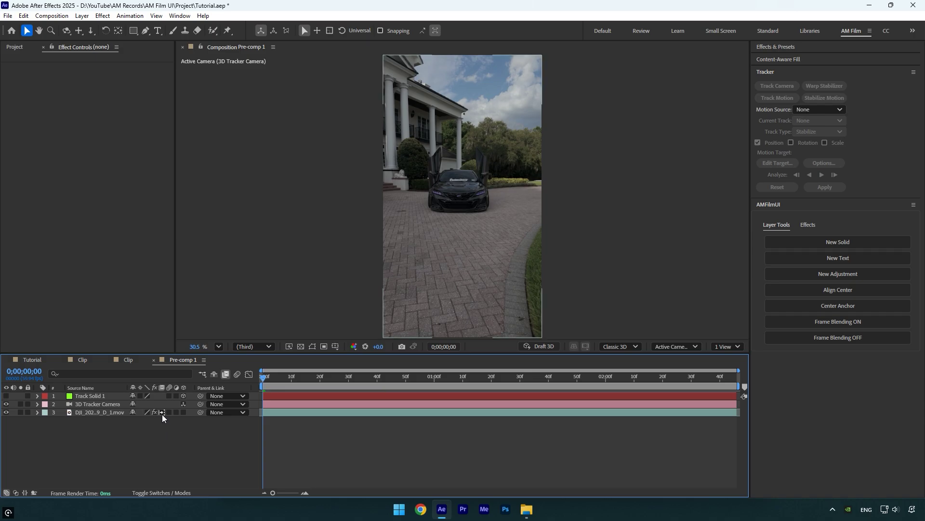
left_click(162, 413)
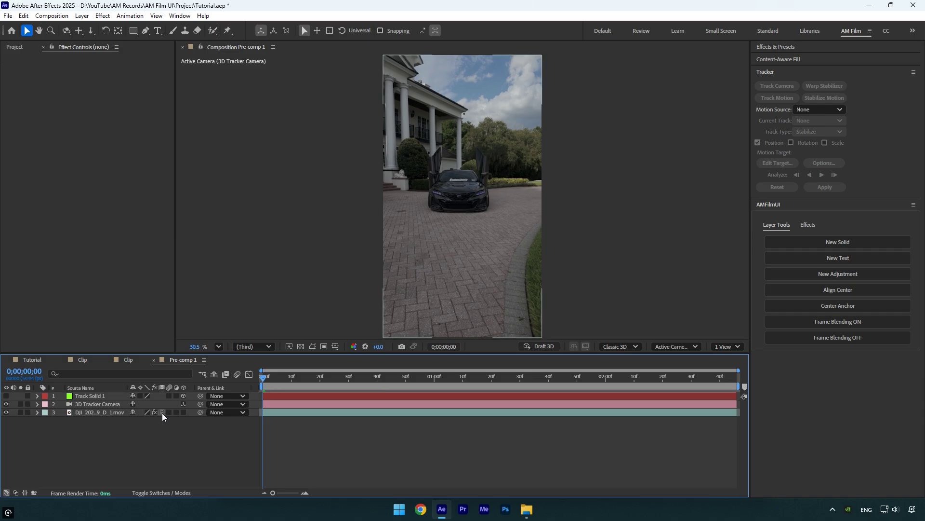
left_click(854, 322)
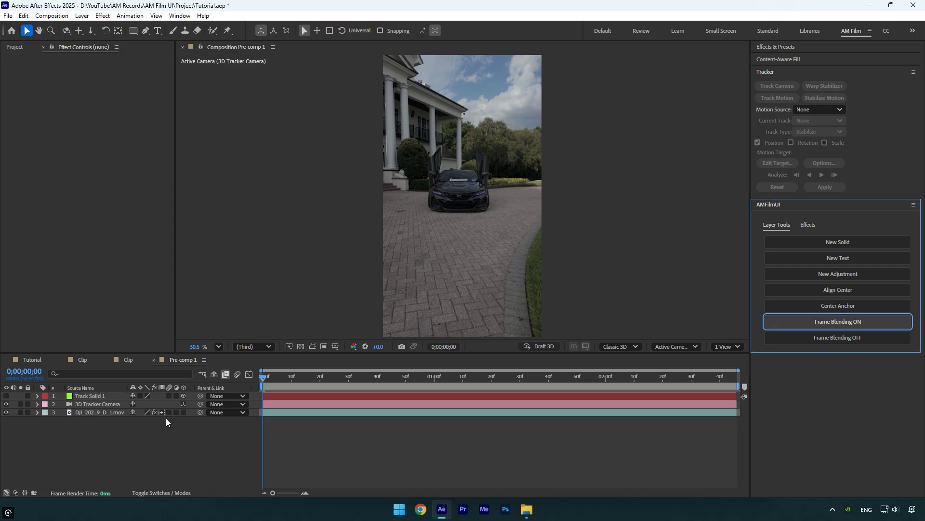
left_click(874, 337)
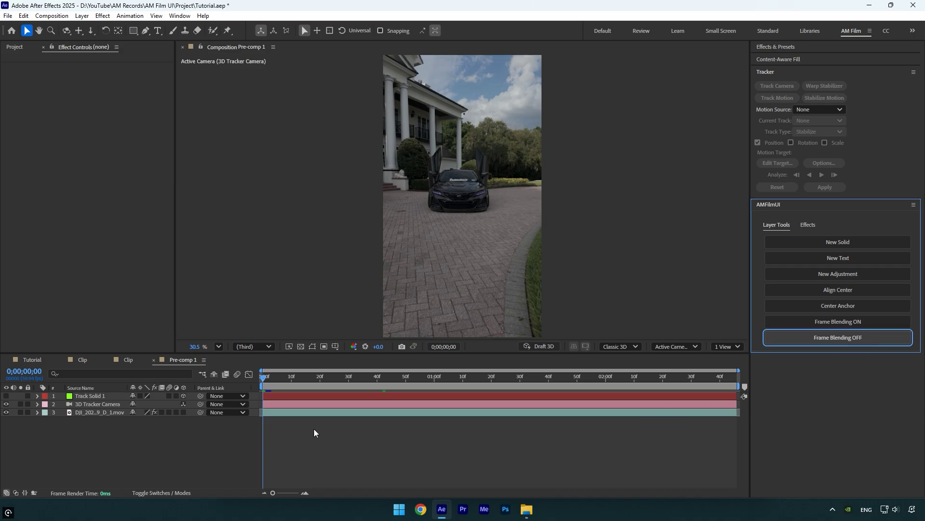
- Back in Tutorial, enable frame blending on Clip, close the nested comp tabs, then disable it
left_click(31, 360)
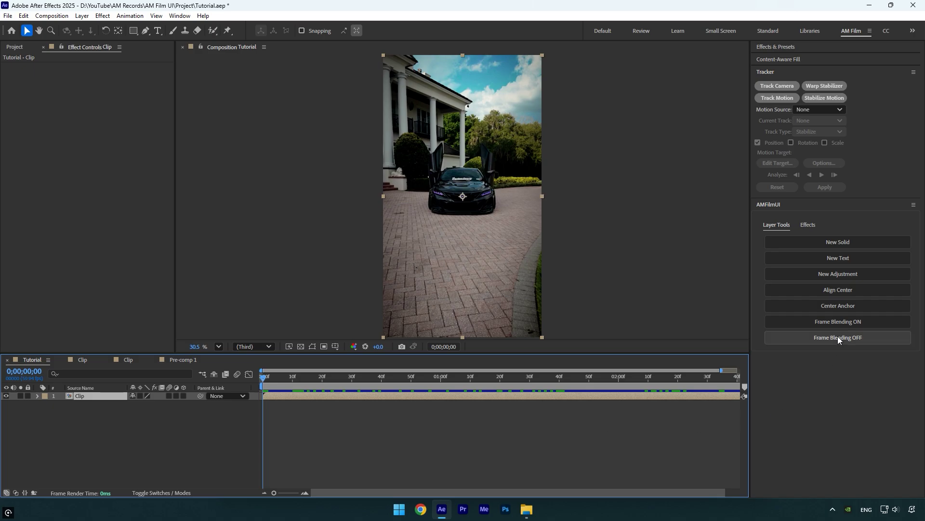
left_click(840, 323)
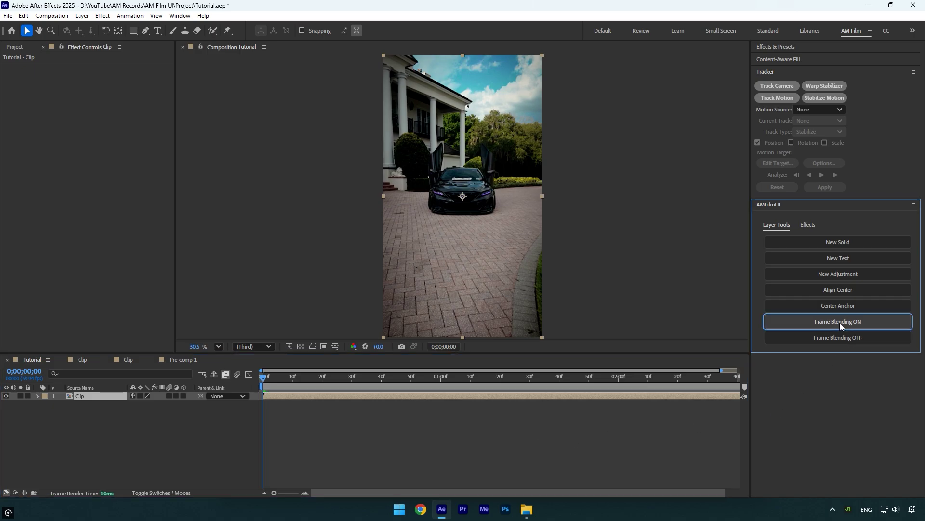
left_click(181, 361)
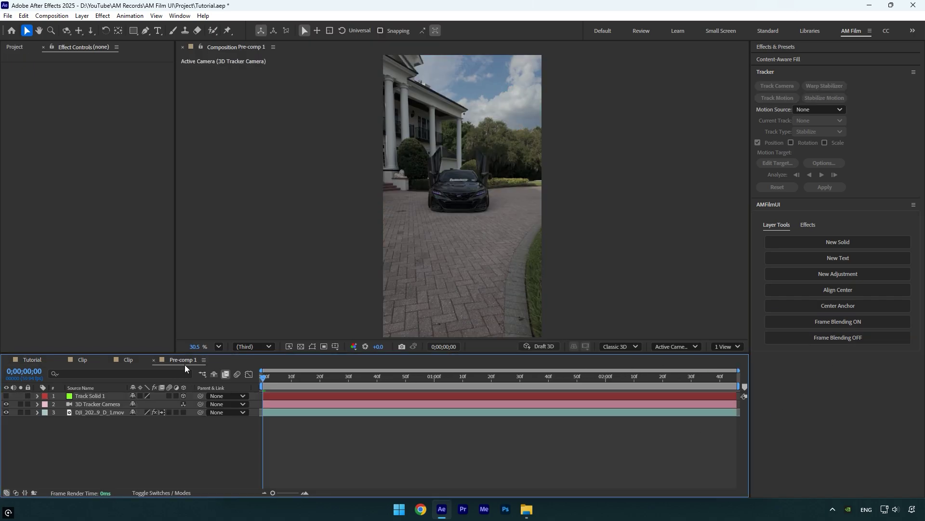
left_click(62, 361)
left_click(61, 361)
left_click(61, 360)
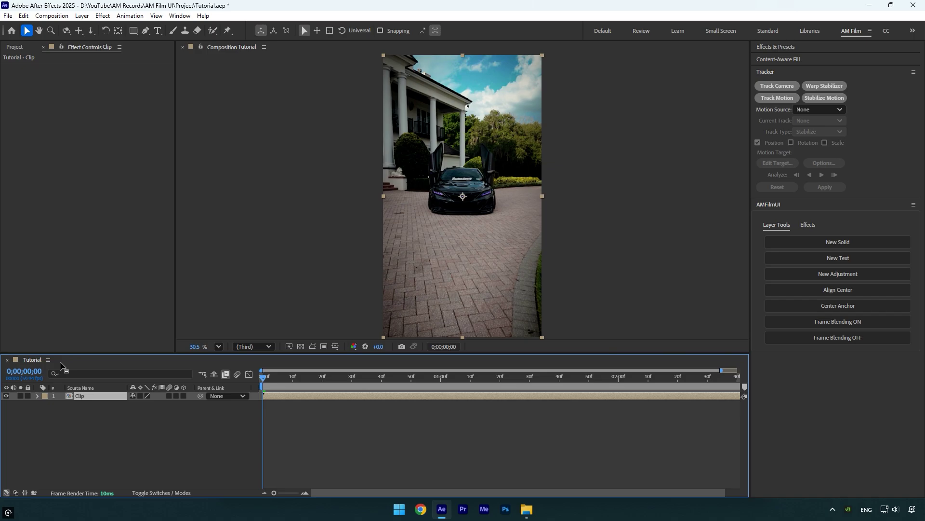
left_click(864, 340)
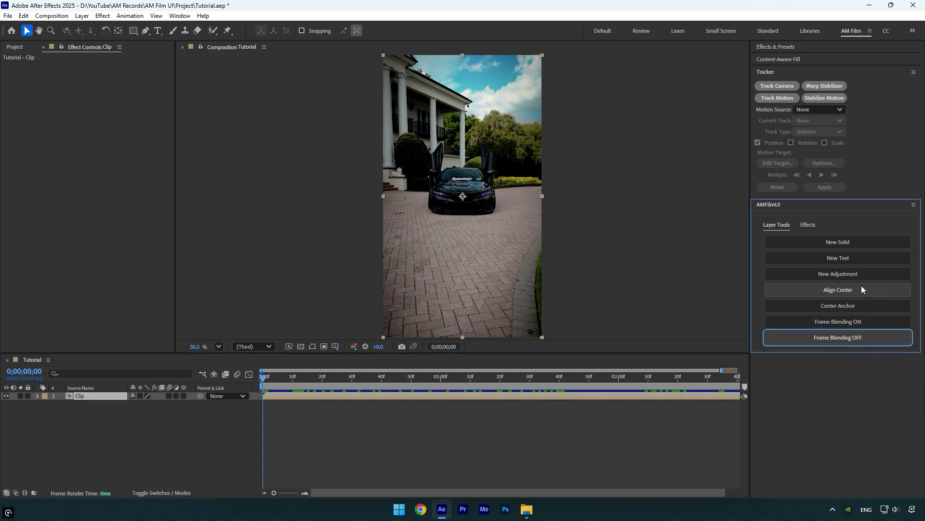
- With the Pan Behind tool, centre Clip's anchor point, then drag it up off-centre near the porch
left_click(450, 211)
key("y")
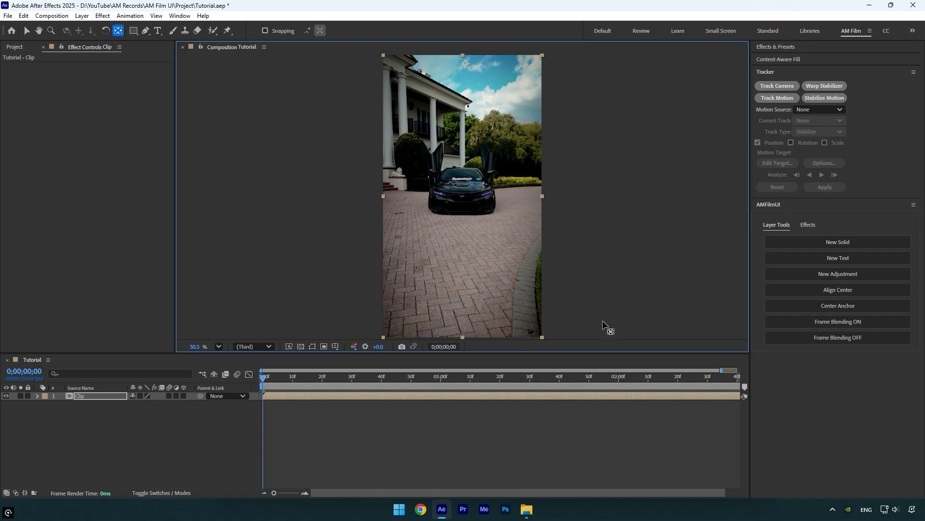
left_click(877, 308)
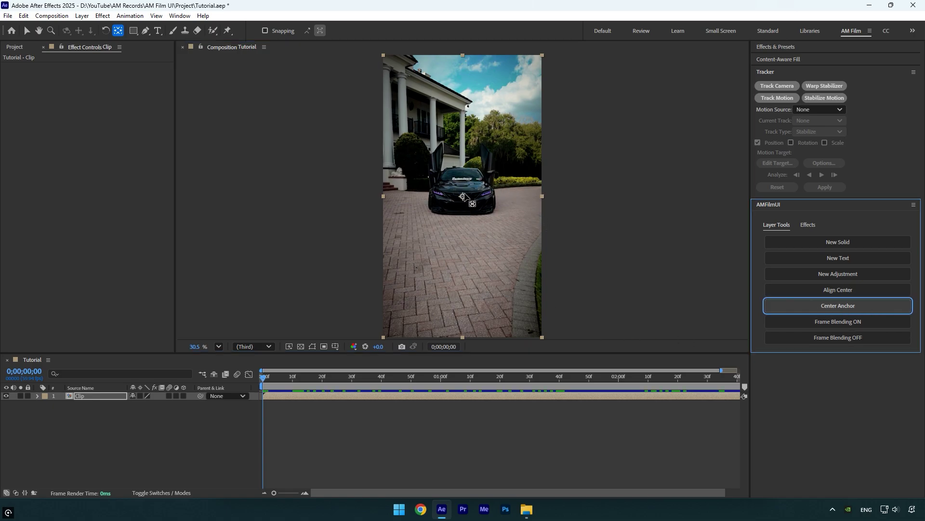
left_click_drag(464, 197, 443, 141)
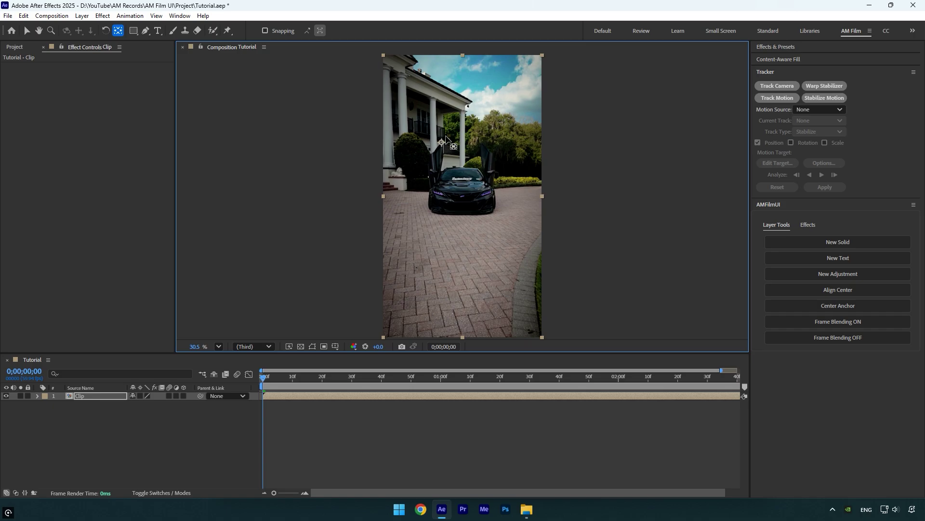
- Re-centre Clip's anchor point and align the clip to the composition centre
left_click(853, 296)
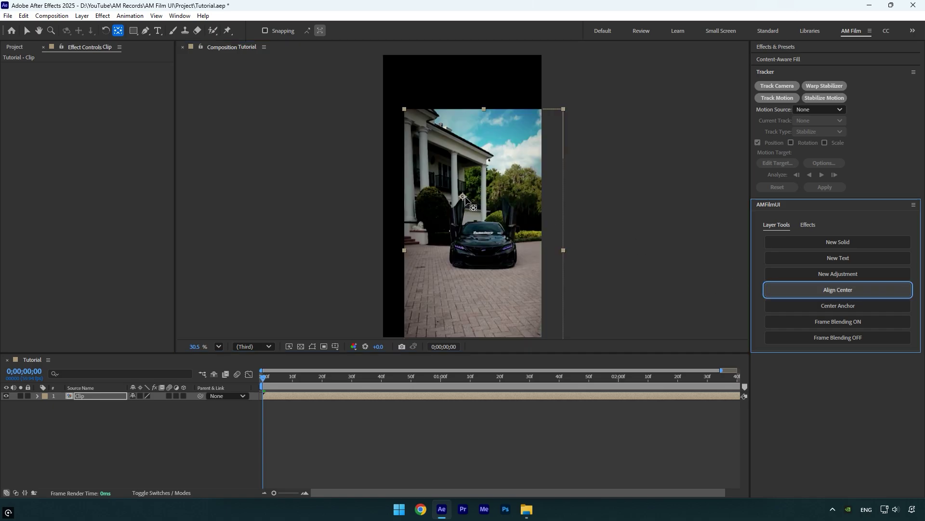
left_click(840, 308)
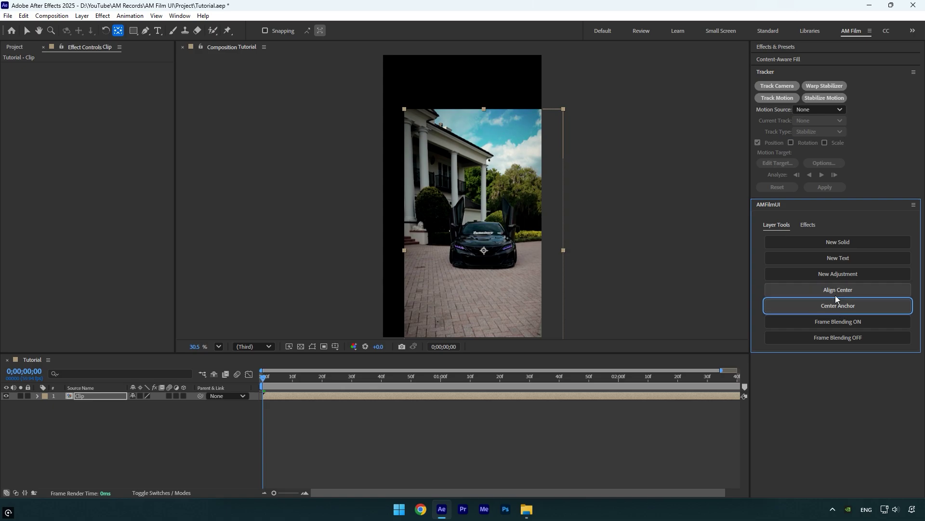
left_click(836, 295)
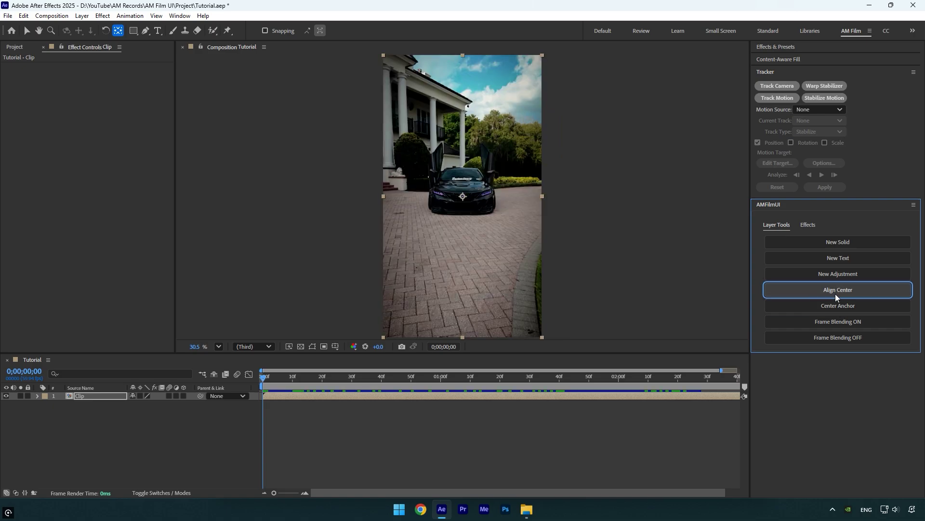
left_click(545, 241)
- Show AMFilmUI's Effects presets and bring up the AM Film UI folder in File Explorer
key("v")
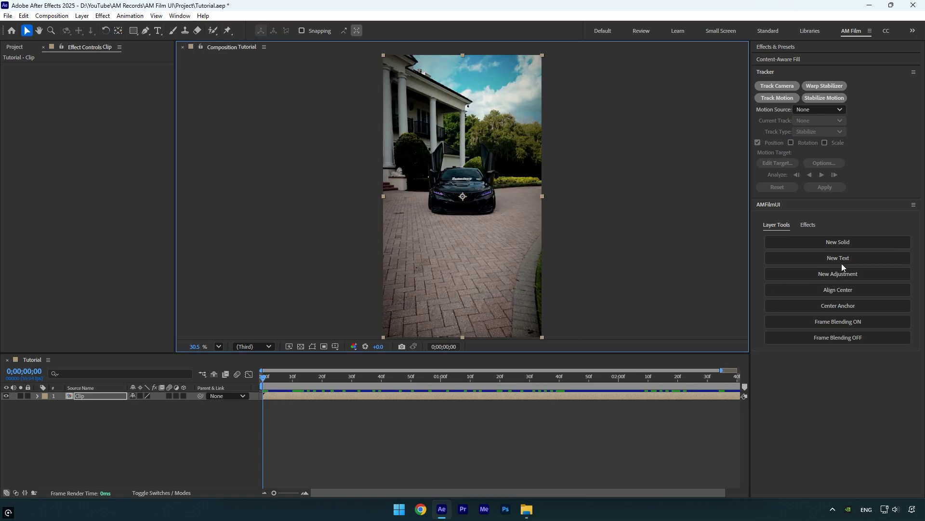
left_click(813, 228)
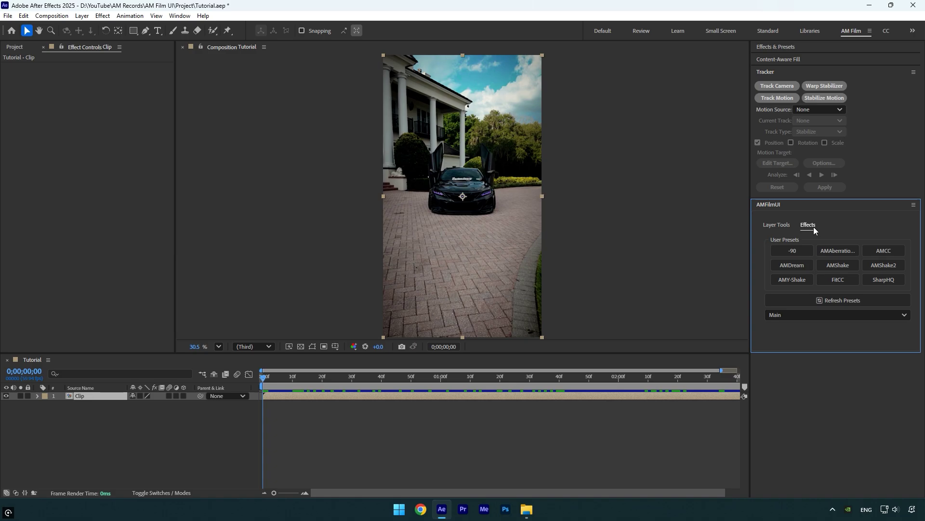
left_click(528, 510)
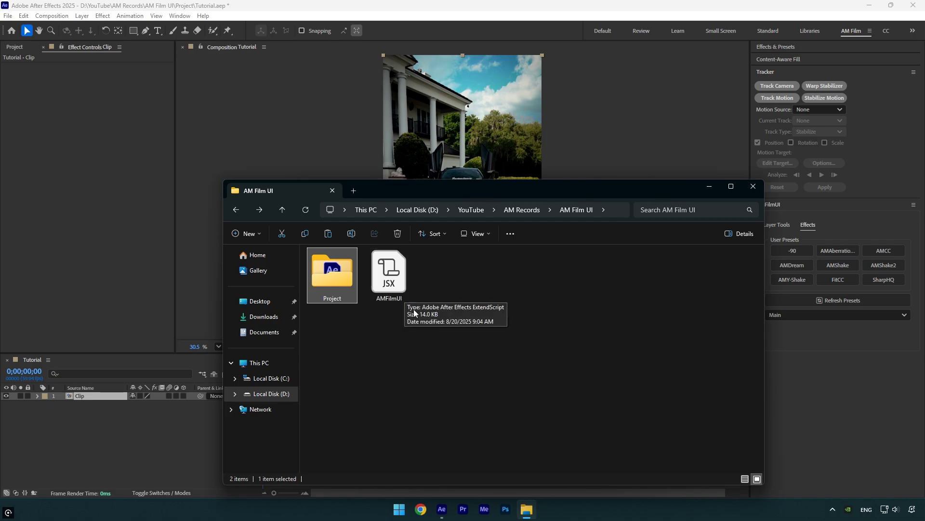
- Open Documents > Adobe > After Effects 2025 > User Presets in a new window, then show AMFilmUI's preset folder list
right_click(263, 332)
left_click(335, 176)
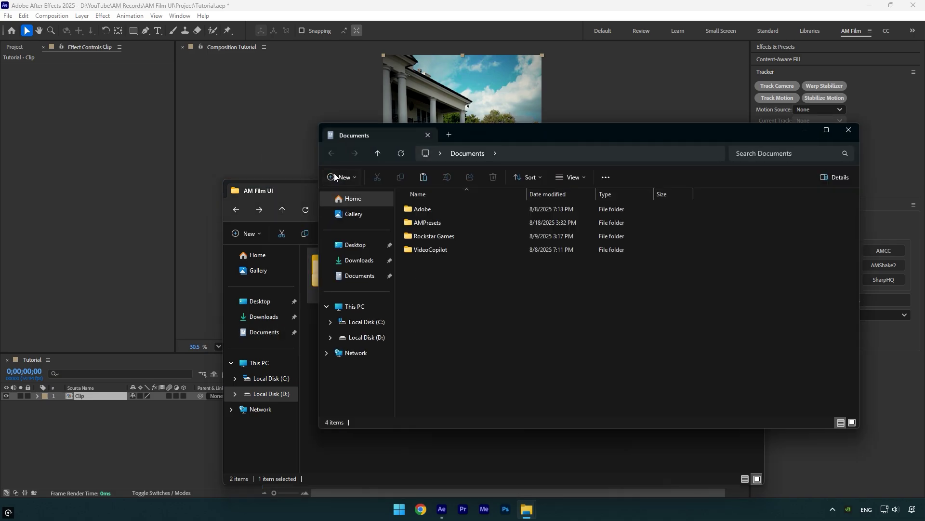
double_click(458, 209)
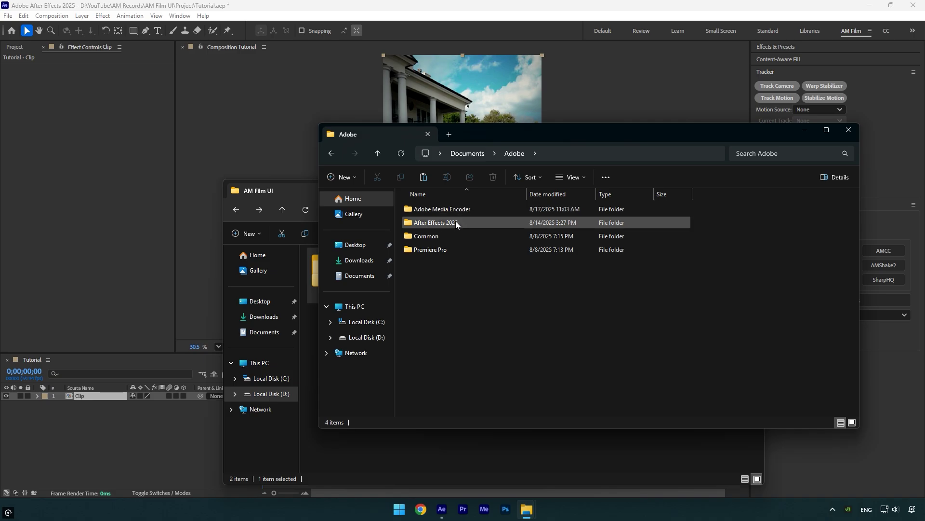
double_click(455, 222)
double_click(427, 223)
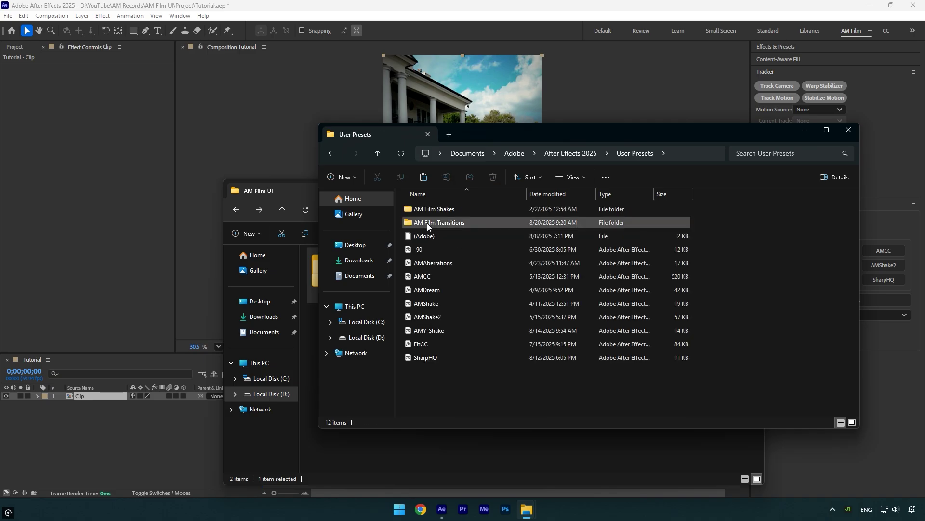
left_click_drag(642, 138, 393, 82)
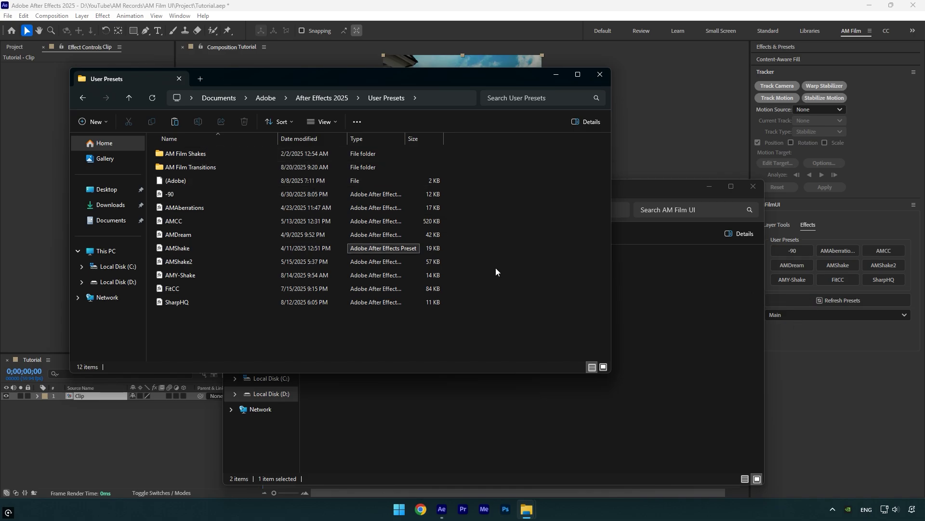
left_click(815, 316)
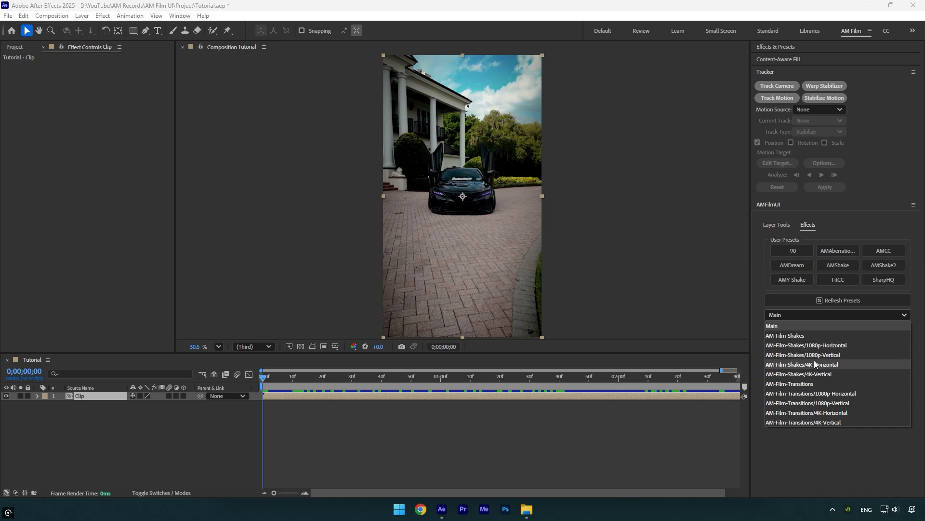
- Load the AM-Film-Transitions/1080p-Vertical presets, apply Warp to Clip, preview it, then delete the effects
left_click(854, 404)
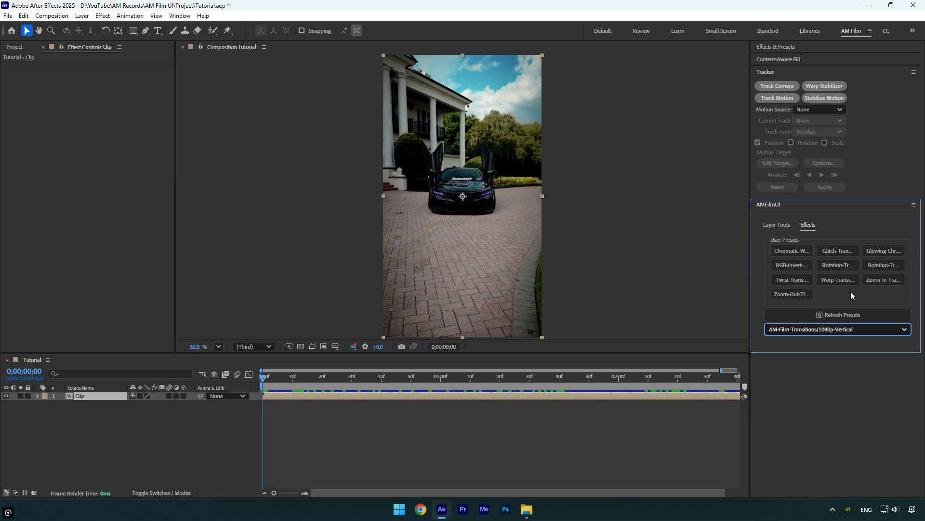
left_click(823, 278)
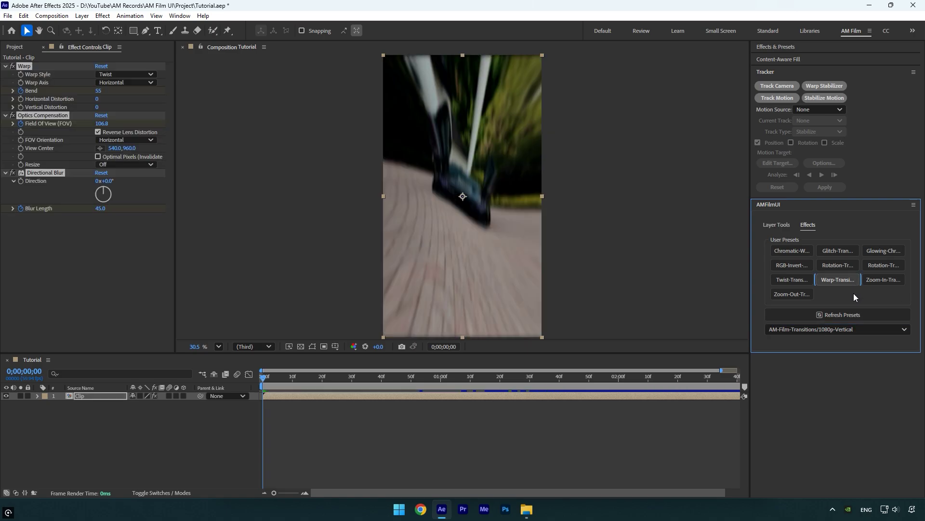
left_click(374, 407)
key("space")
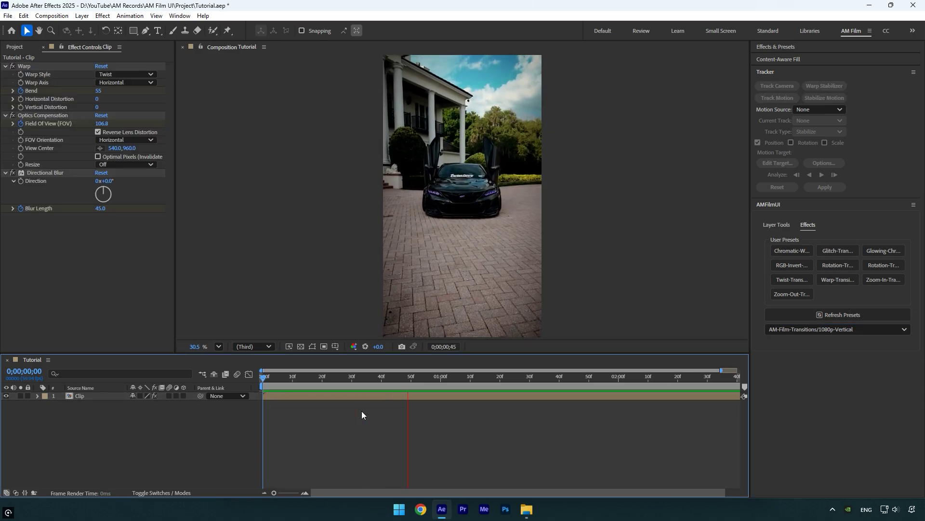
left_click(369, 382)
left_click(126, 270)
key("ctrl+a")
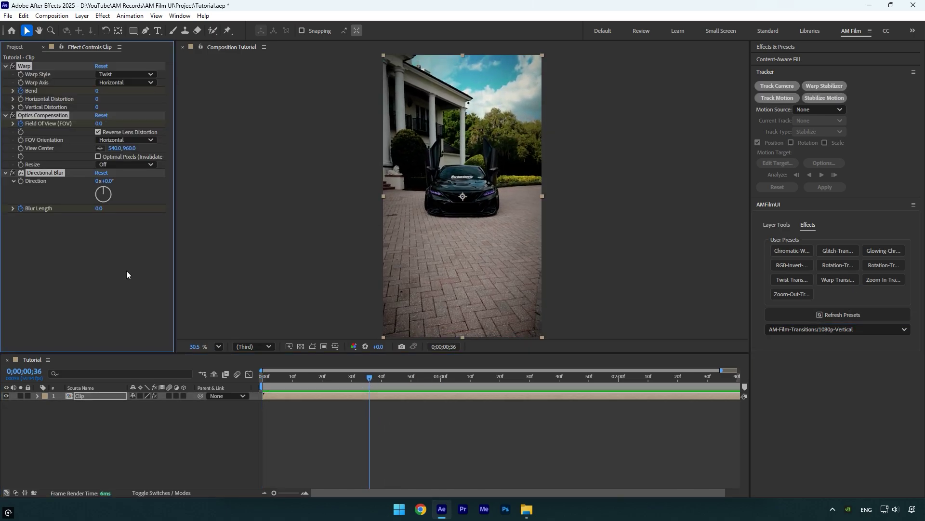
key("Delete")
- Add a new adjustment layer above Clip starting near 01:10f
left_click(768, 230)
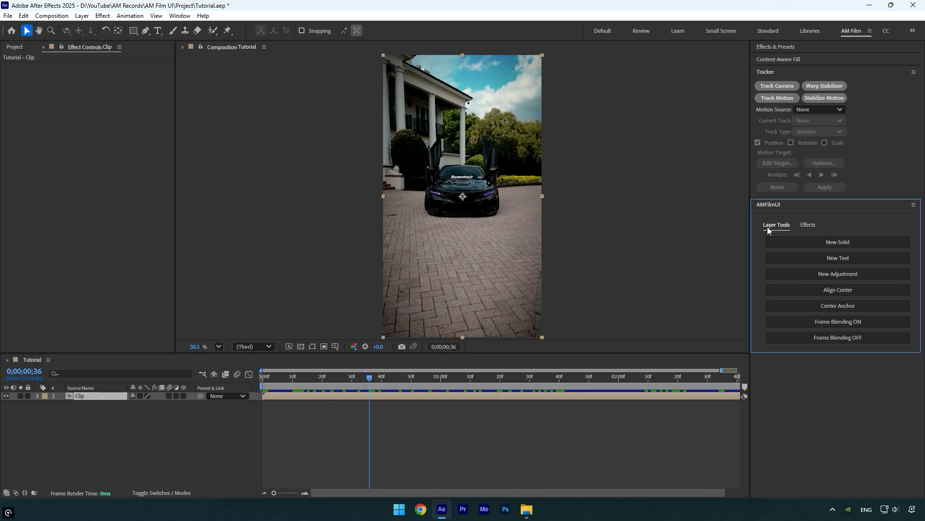
left_click(791, 274)
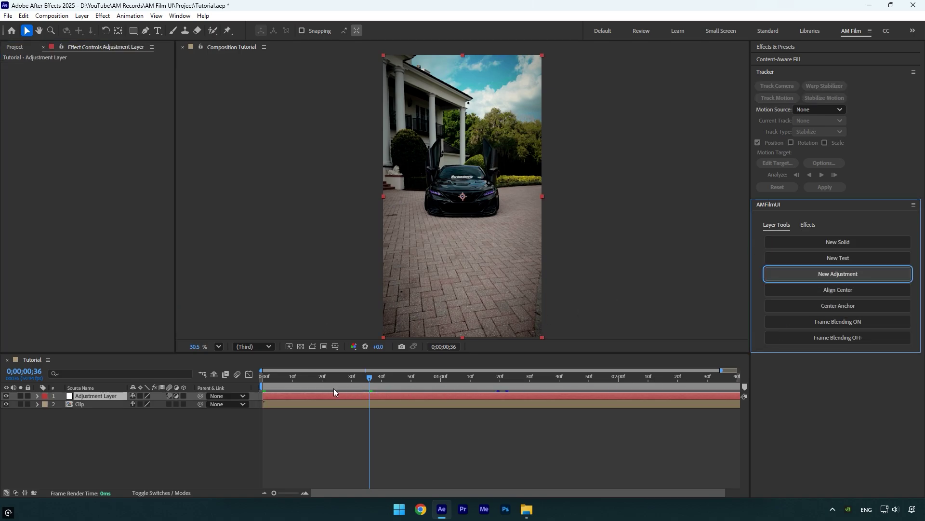
left_click_drag(308, 395, 516, 398)
key("i")
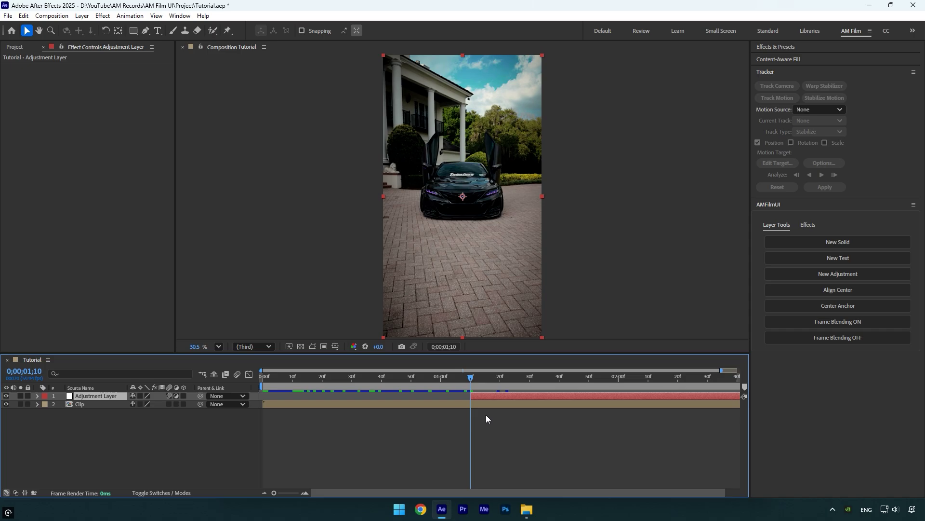
- Apply the Warp transition preset to the adjustment layer and preview it from 0;00;00;42
left_click(808, 225)
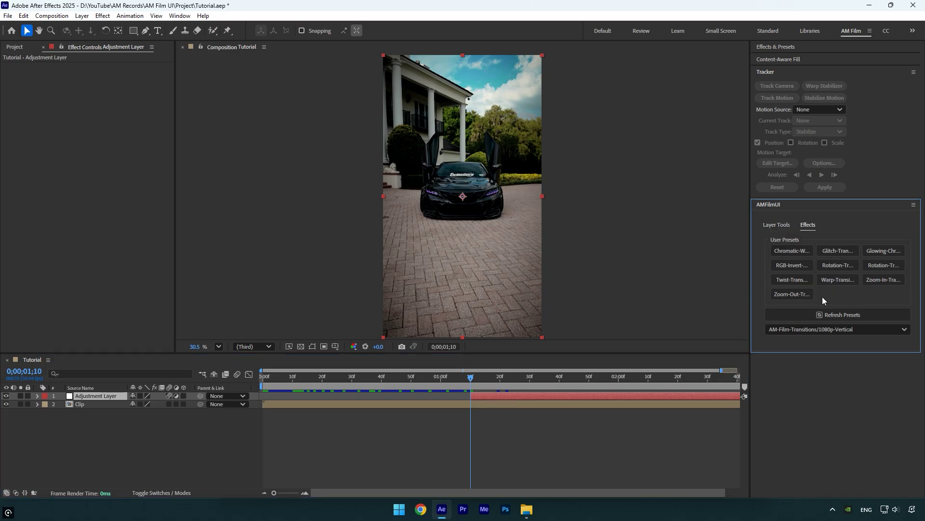
left_click(818, 329)
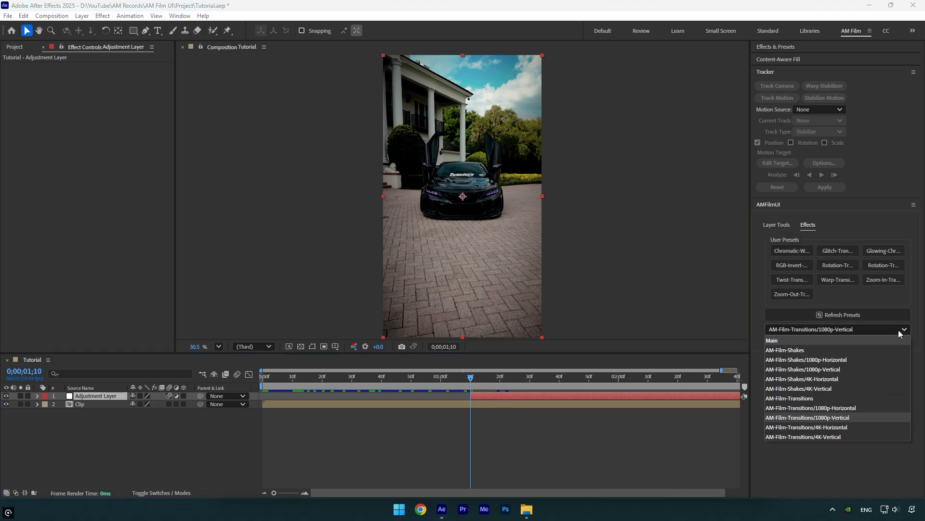
left_click(844, 282)
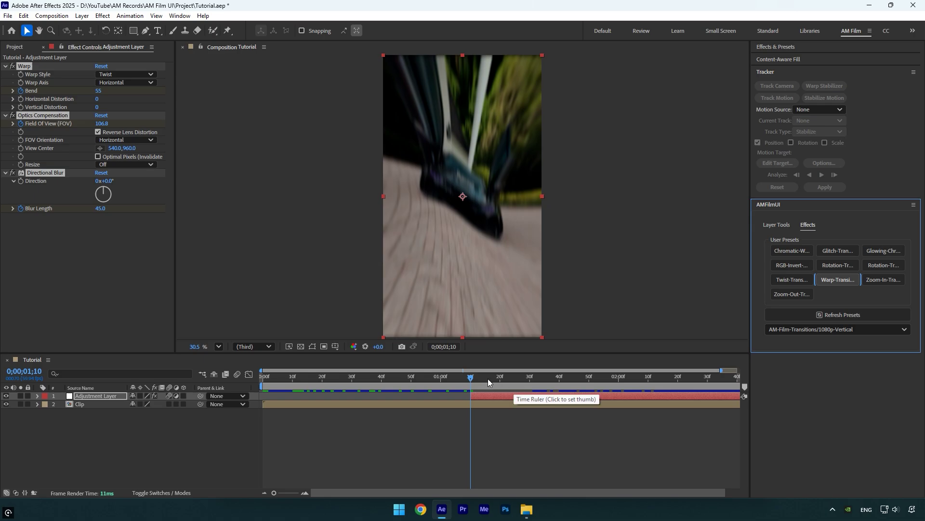
left_click_drag(488, 378, 432, 379)
key("space")
- Delete the adjustment layer and switch AMFilmUI's presets back to the Main folder
key("Delete")
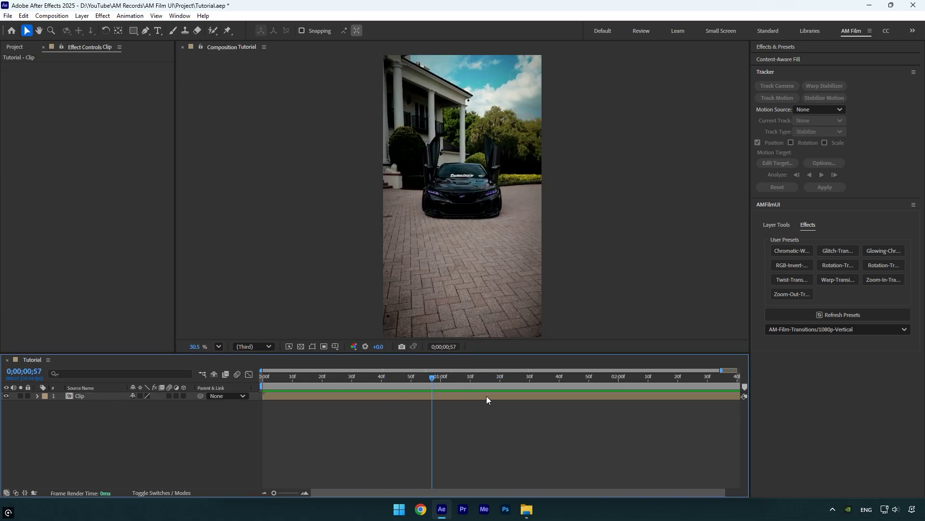
left_click(805, 332)
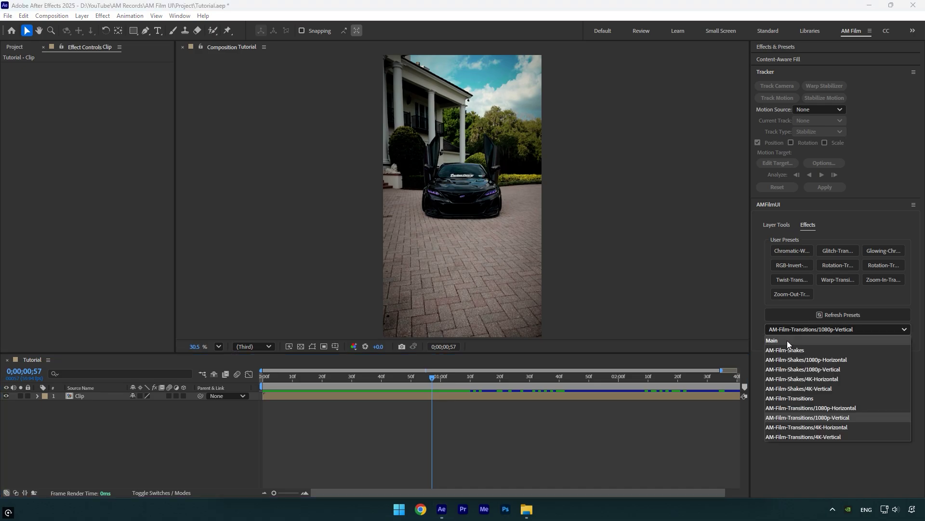
left_click(788, 340)
- Delete the -90 preset file from User Presets and refresh AMFilmUI's preset list
mouse_move(526, 509)
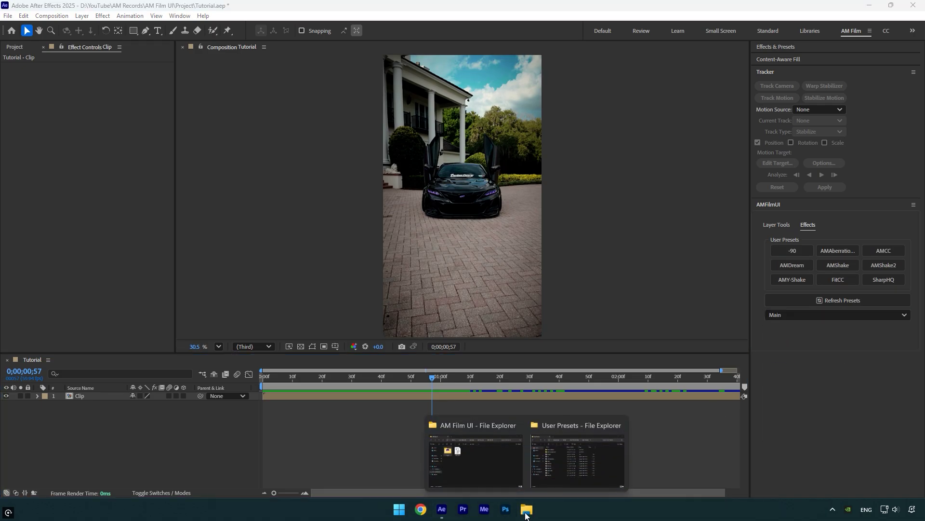
left_click(582, 469)
left_click_drag(344, 345, 222, 325)
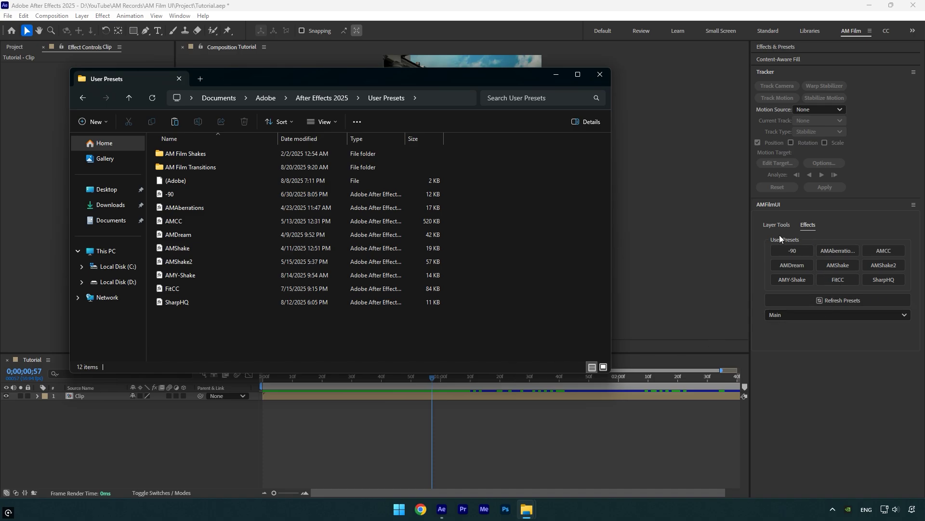
left_click(179, 192)
key("Delete")
left_click(792, 349)
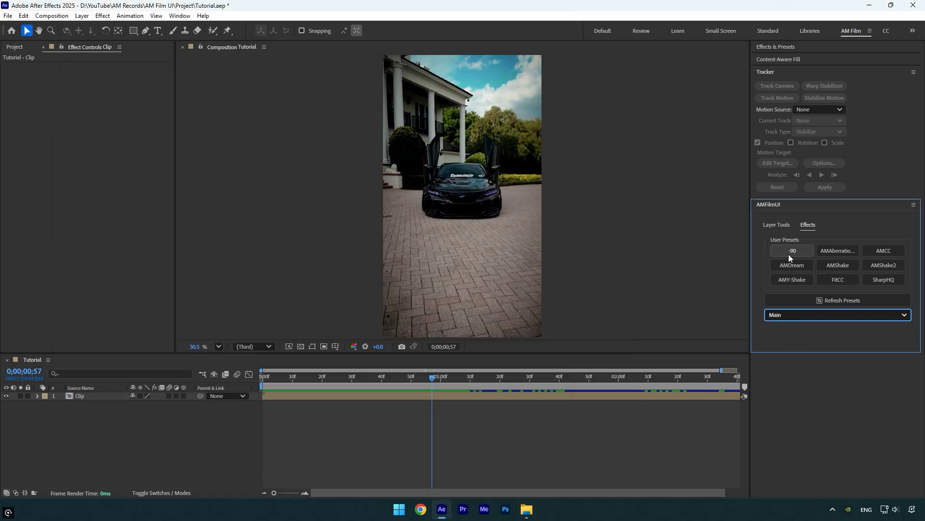
left_click(866, 297)
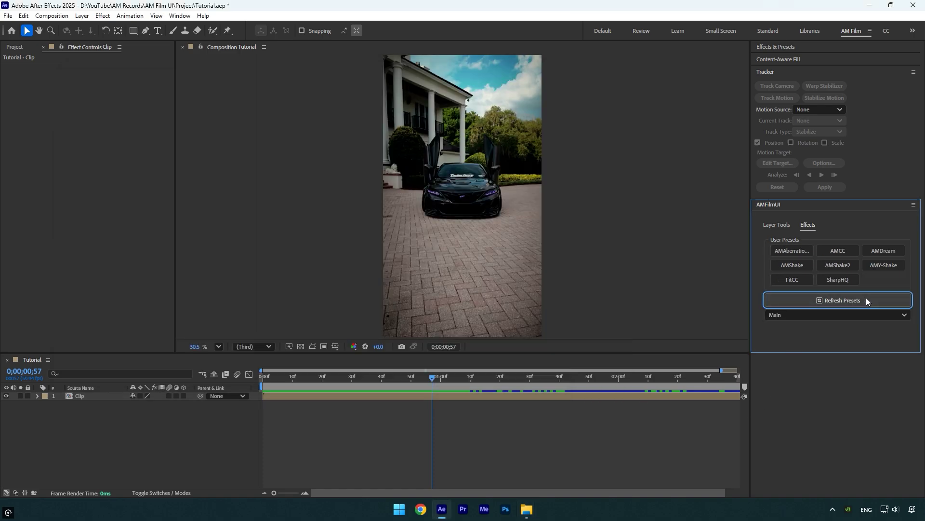
- Delete the eight remaining preset files and refresh AMFilmUI's now-empty preset list
left_click(527, 509)
left_click(572, 478)
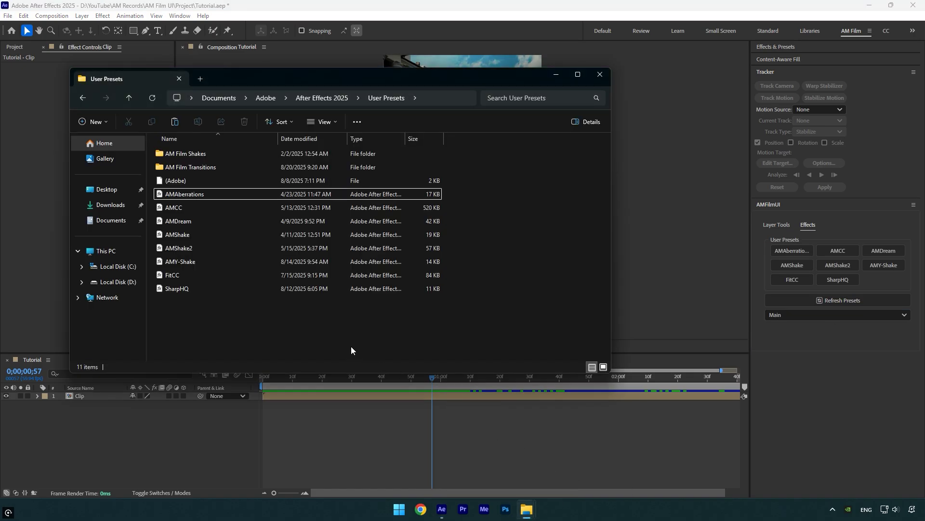
left_click_drag(346, 345, 188, 193)
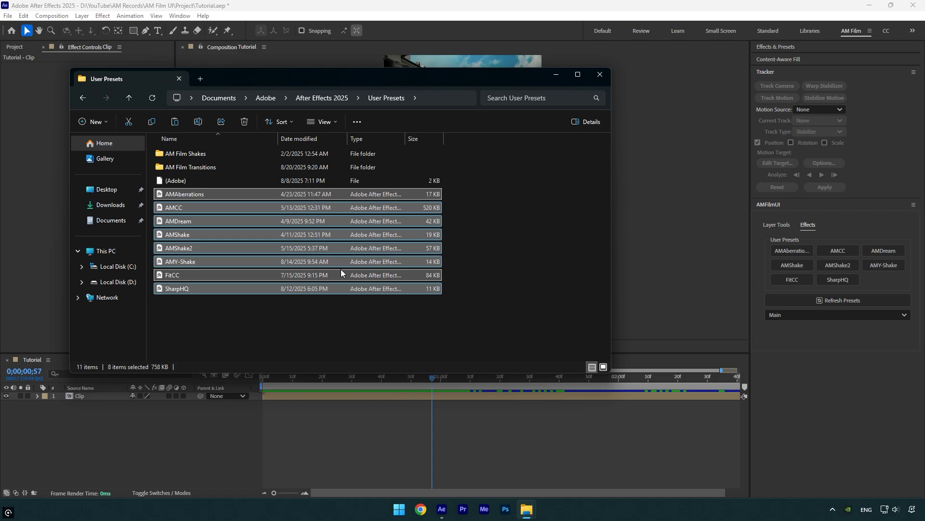
key("Delete")
left_click(863, 302)
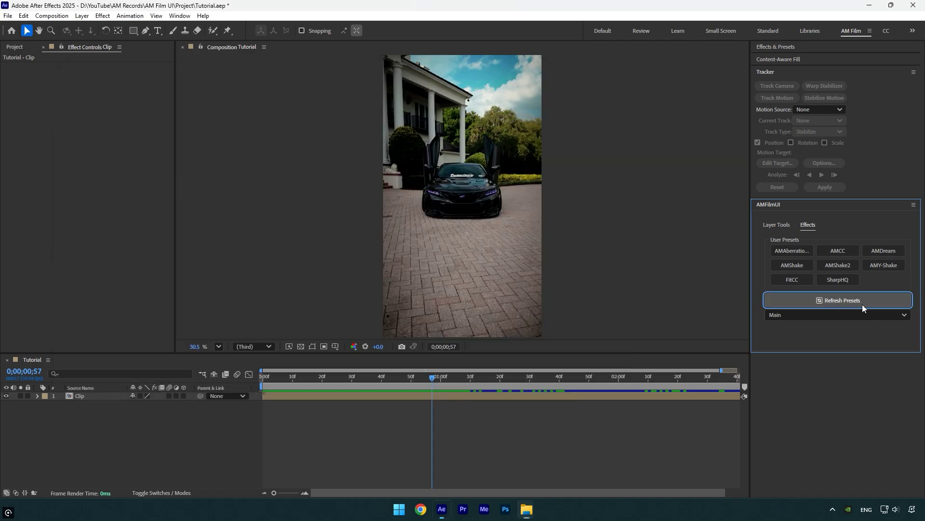
- Apply Lumetri Color to the Clip layer via effect quick search
left_click(423, 394)
key("ctrl+space")
type("lume")
key("Return")
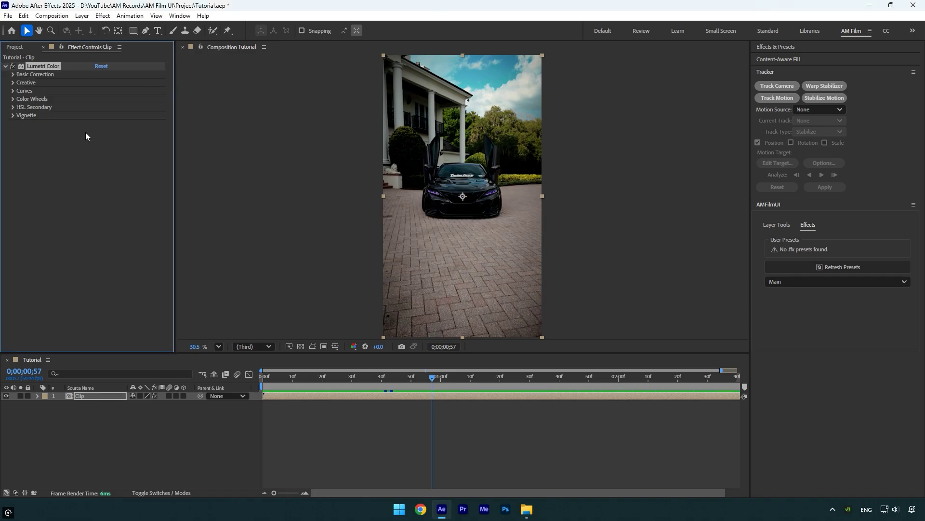
- Save the clip's effects as an animation preset named 'Lumetri Color' in Documents/Adobe/After Effects 2025/User Presets
left_click(130, 16)
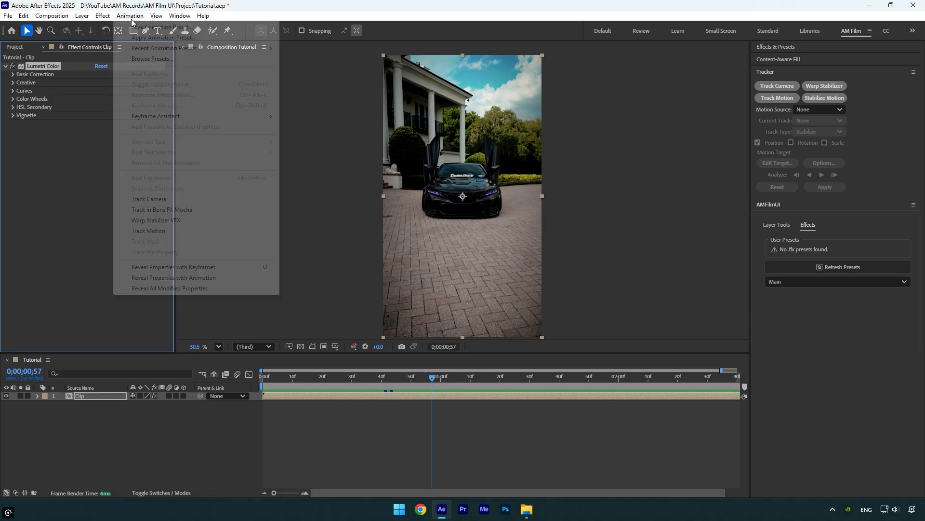
left_click(181, 27)
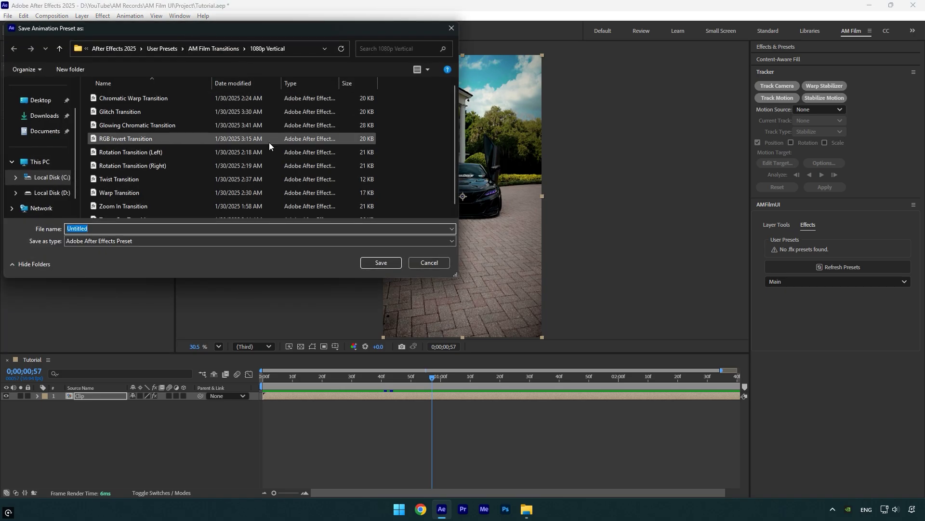
left_click(163, 48)
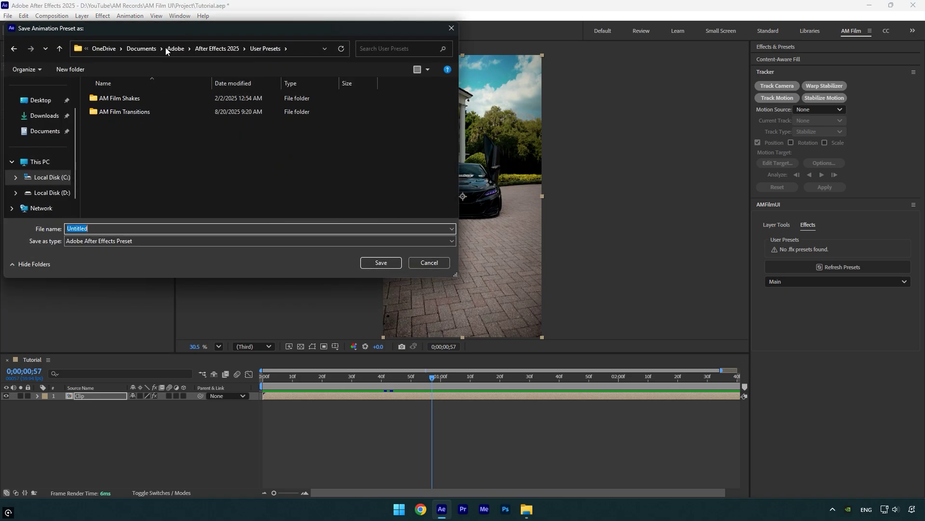
left_click(45, 131)
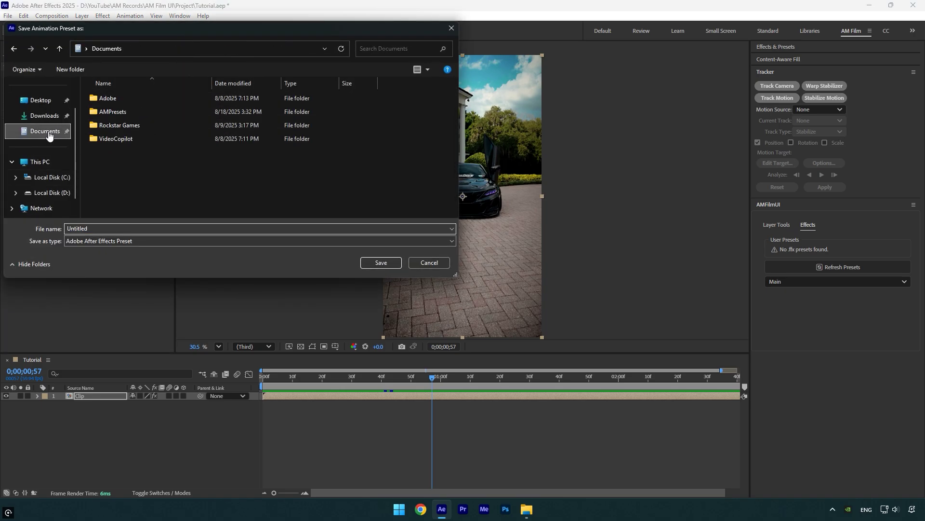
double_click(118, 99)
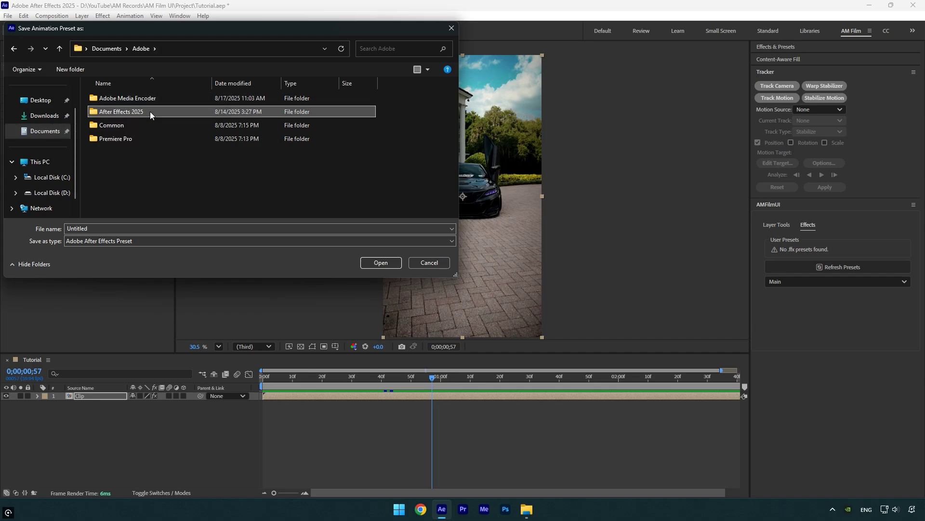
double_click(149, 111)
double_click(130, 111)
double_click(120, 229)
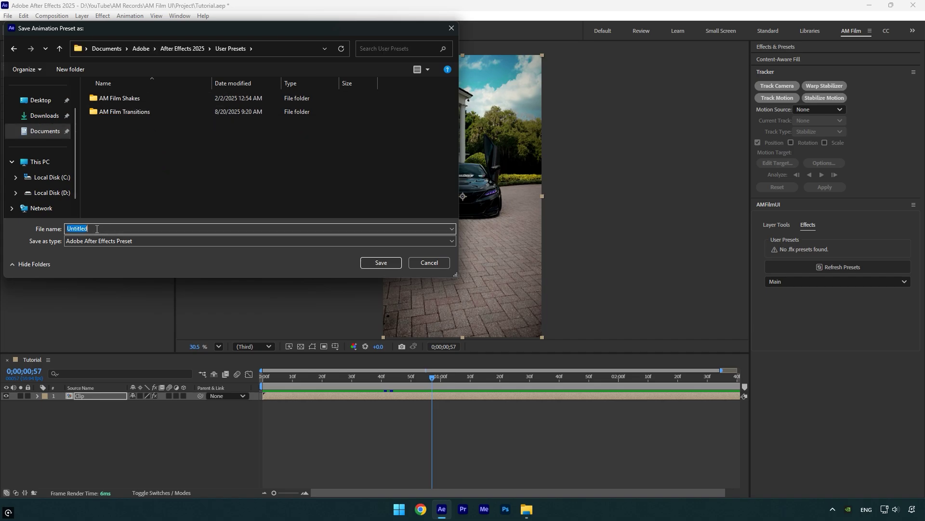
type("Lumetri Color")
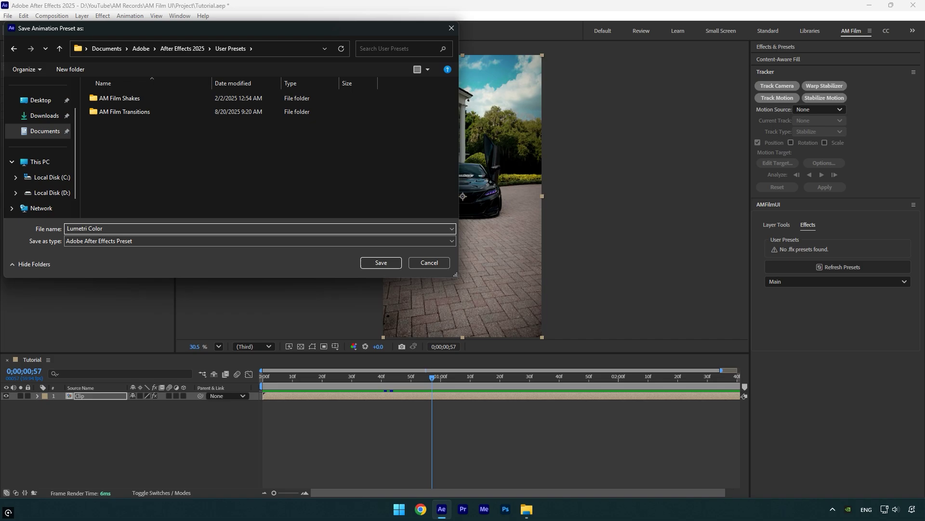
left_click(381, 263)
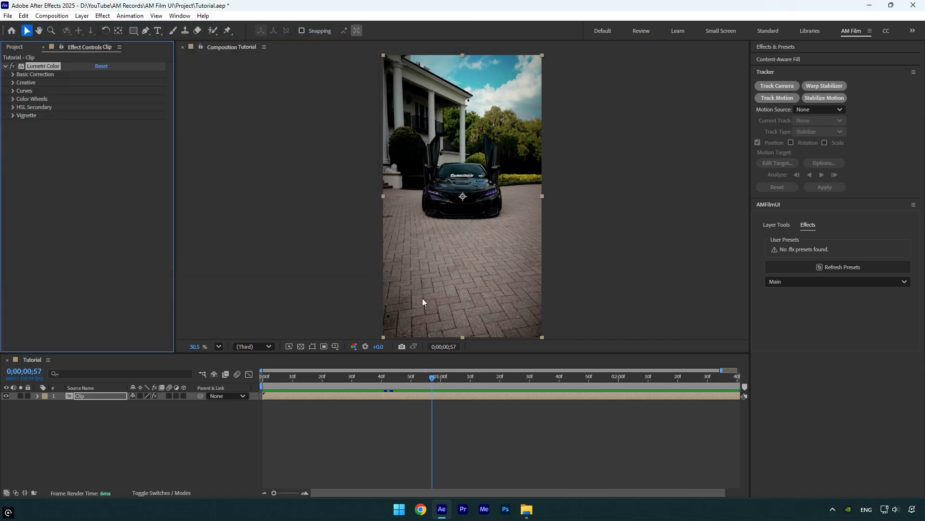
- Check the saved preset file in User Presets, then refresh AMFilmUI's user preset list
left_click(527, 509)
left_click(548, 455)
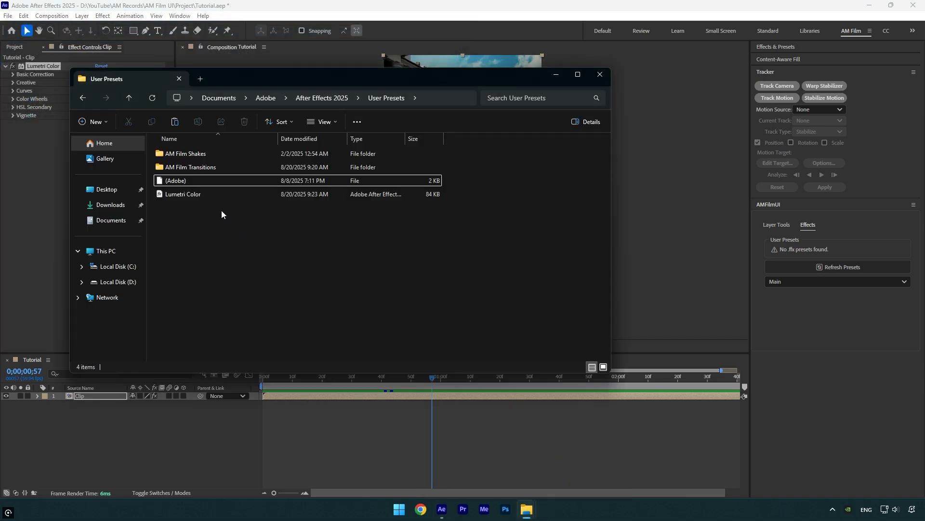
left_click(848, 292)
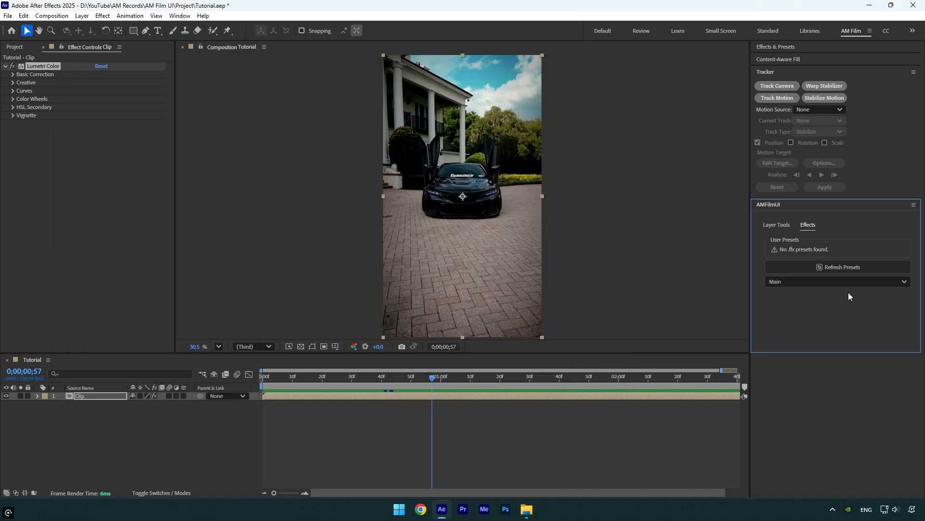
left_click(866, 264)
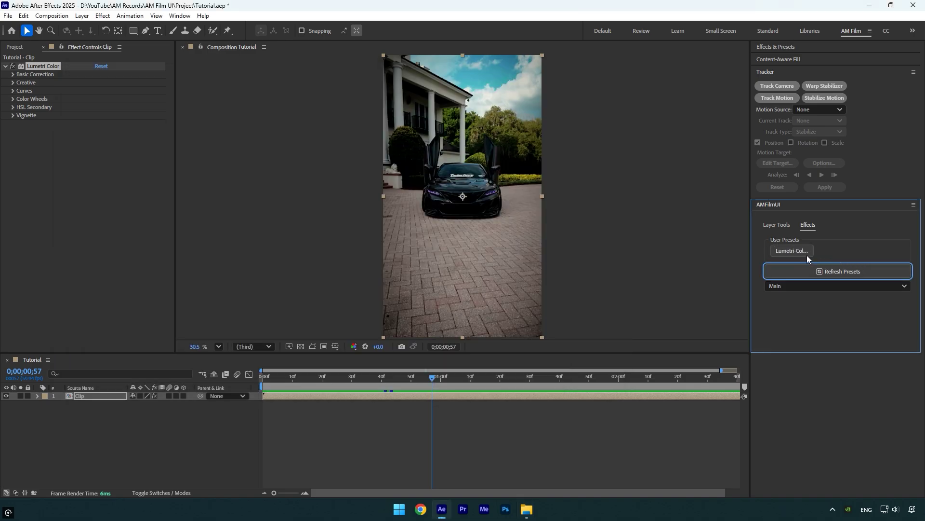
- Remove Lumetri Color from Clip, then reapply it using AMFilmUI's Lumetri Color preset
left_click(47, 65)
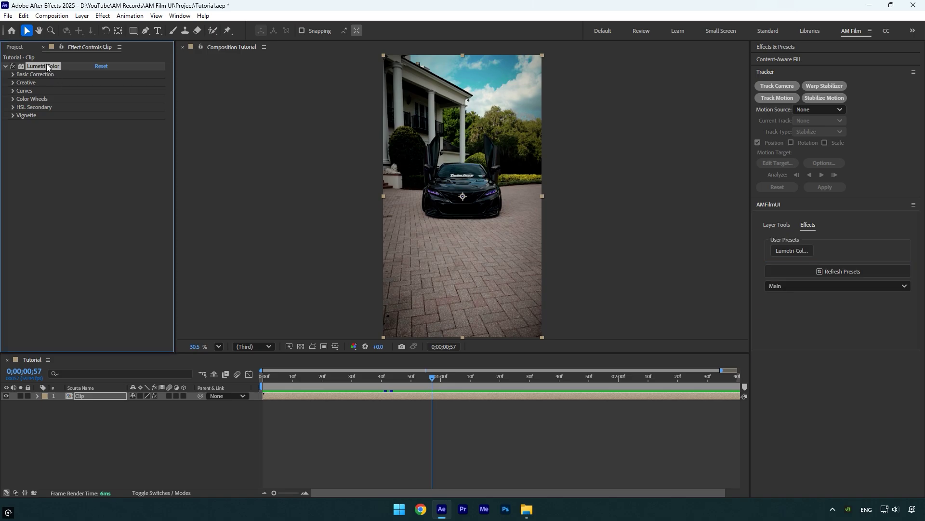
key("Delete")
left_click(789, 253)
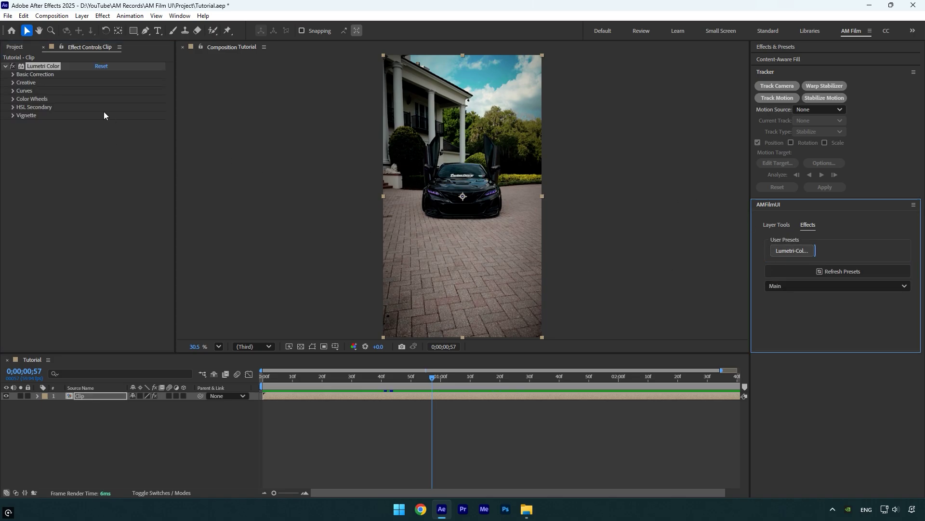
left_click(53, 65)
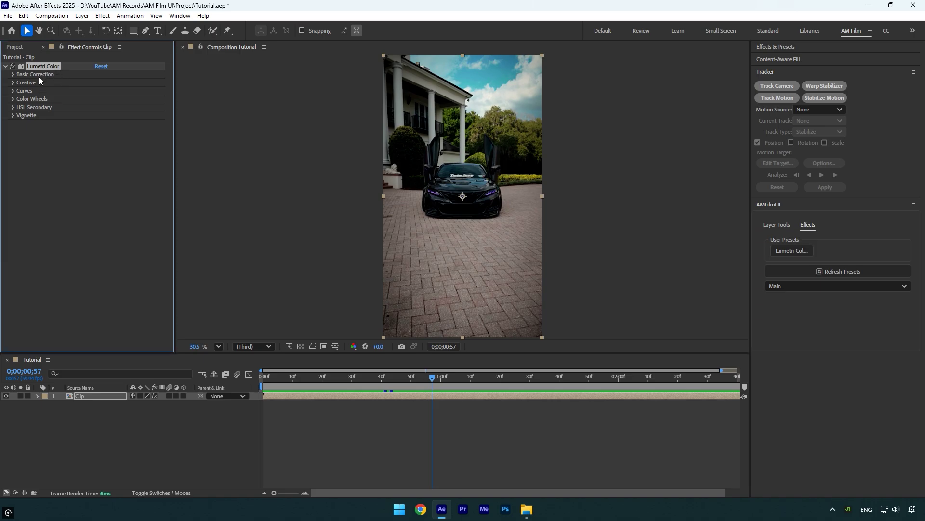
- Raise the Lumetri grade's exposure and contrast, then save it as the animation preset 'MY CC'
left_click(11, 74)
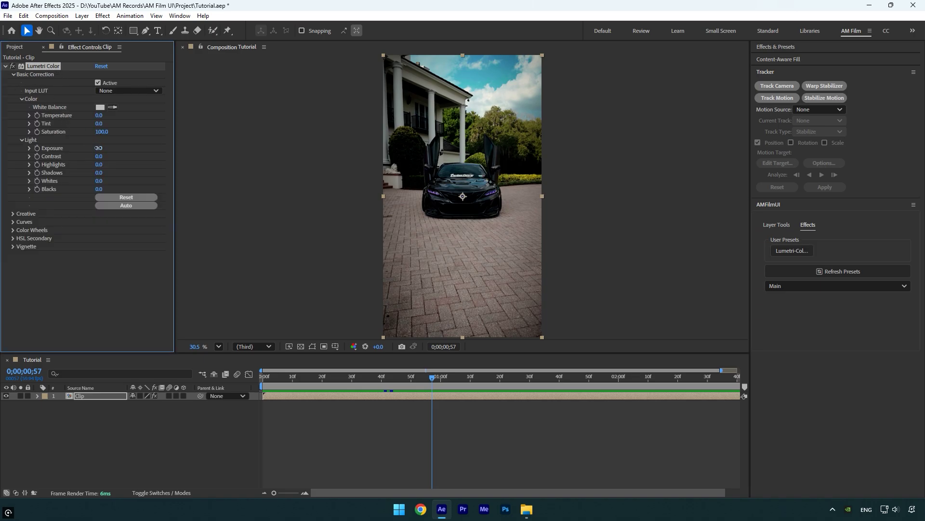
left_click_drag(98, 148, 138, 189)
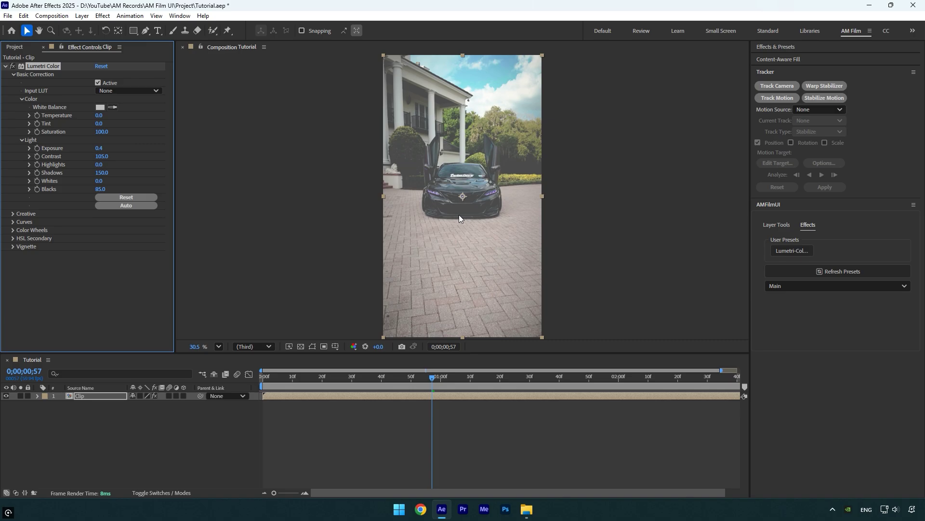
left_click(131, 15)
left_click(136, 26)
type("MY CC")
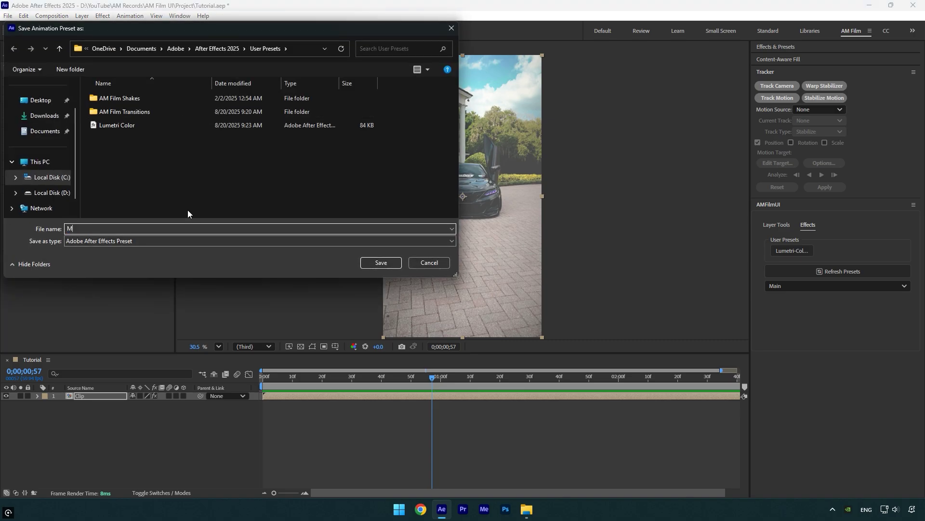
left_click(379, 262)
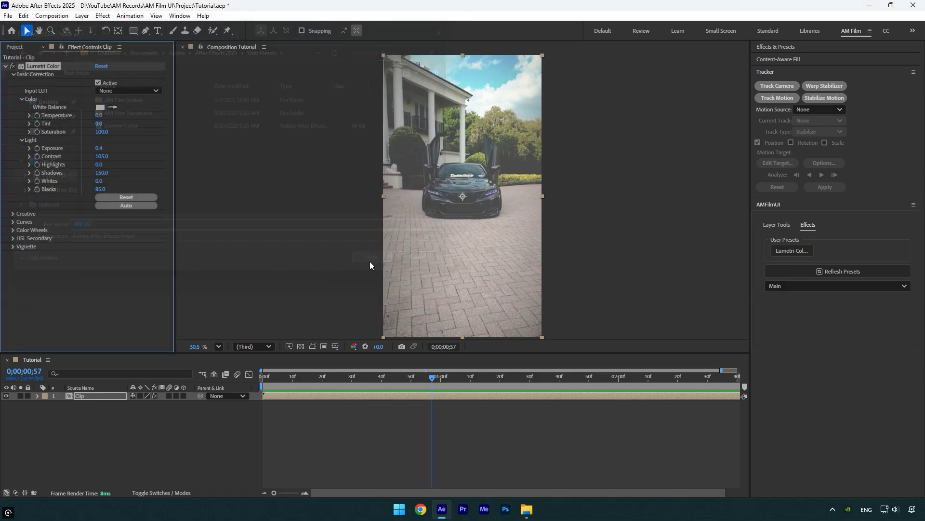
- Refresh AMFilmUI's preset list and delete the Lumetri Color effect from the clip
left_click(861, 271)
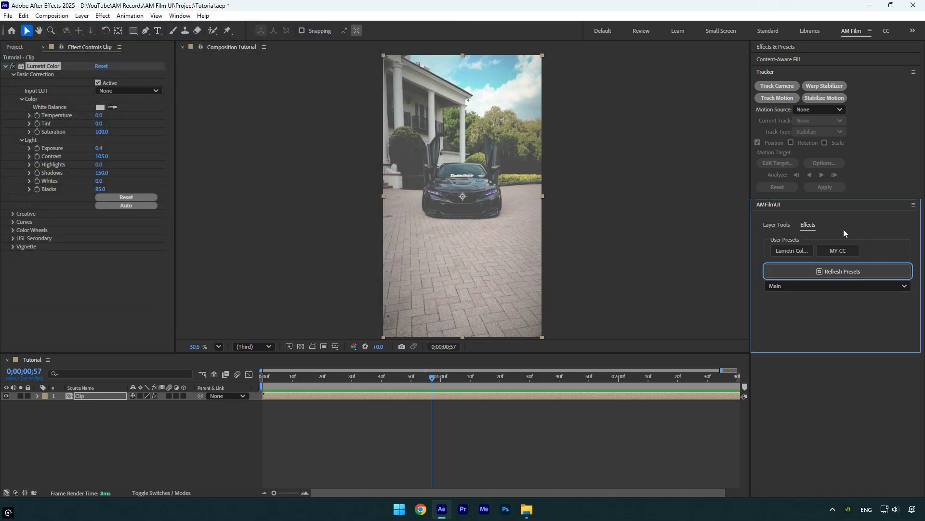
left_click(42, 64)
key("Delete")
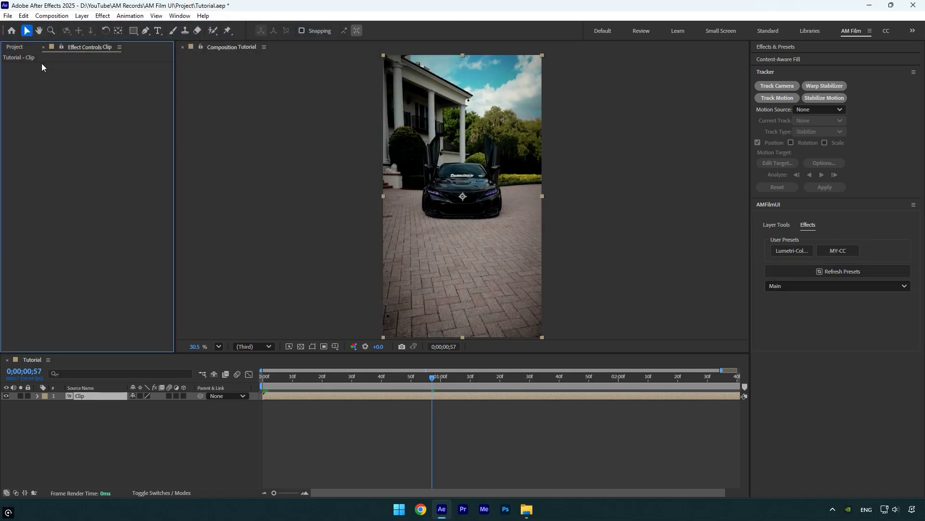
- Apply MY-CC, then navigate to Adobe After Effects 2025\Support Files\Scripts\ScriptUI Panels on C:
left_click(844, 251)
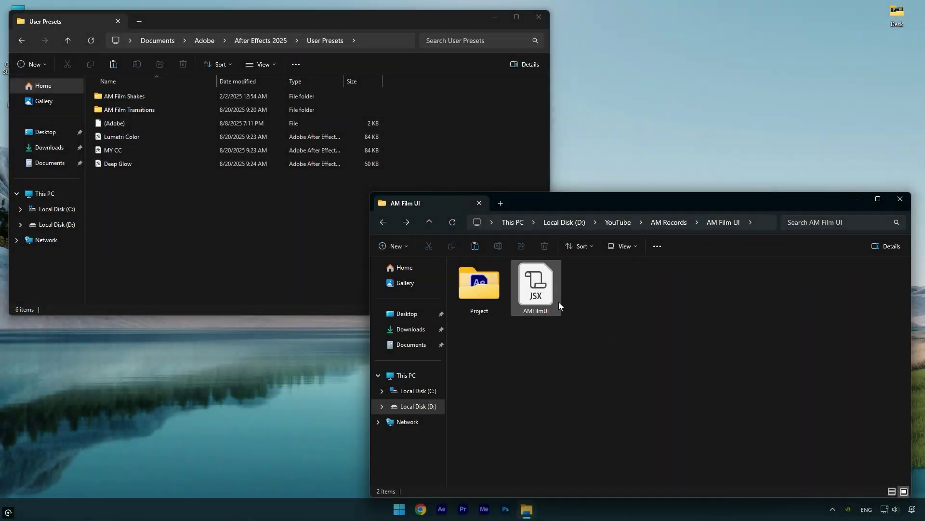
left_click(67, 214)
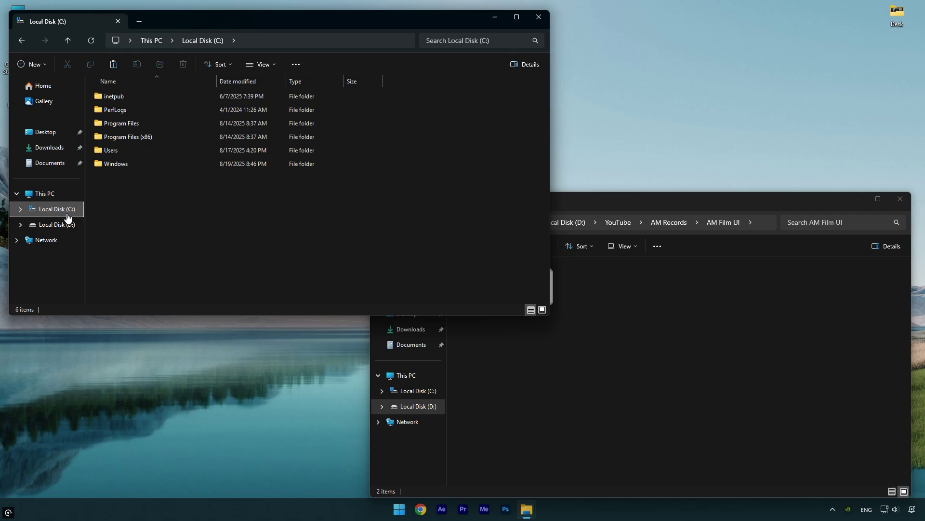
double_click(138, 122)
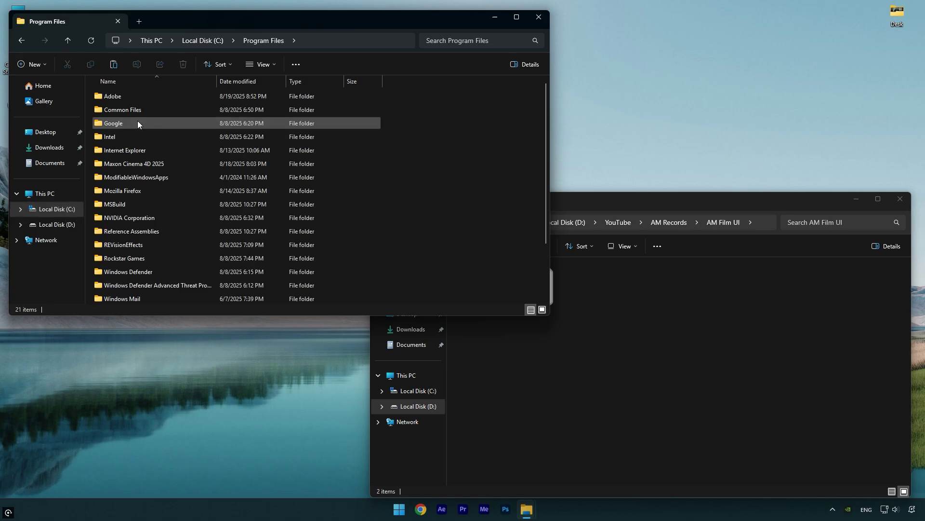
double_click(120, 96)
double_click(121, 96)
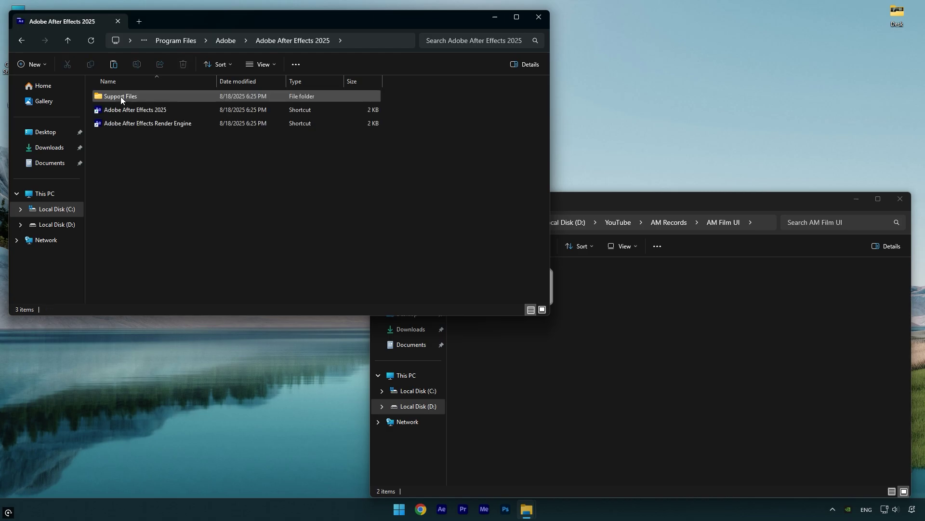
double_click(120, 96)
key("s")
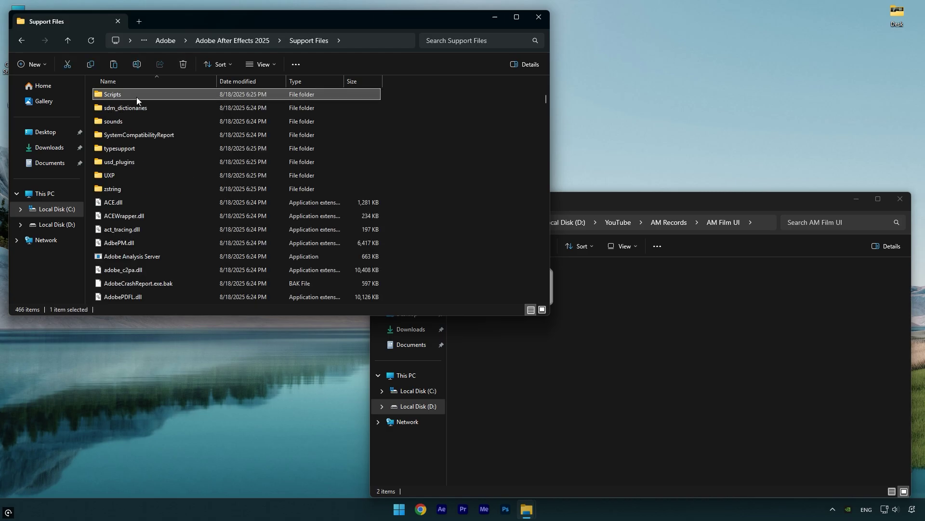
double_click(128, 97)
left_click(139, 123)
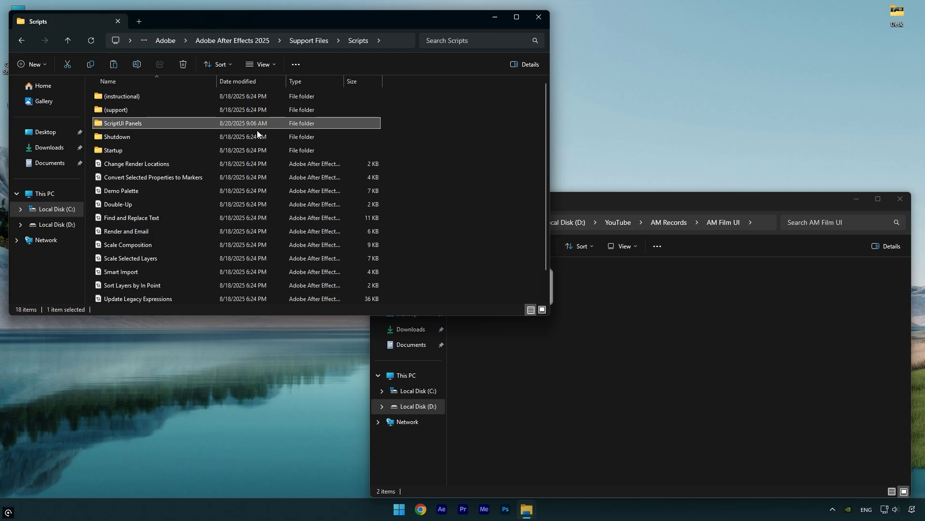
double_click(141, 126)
left_click(115, 111)
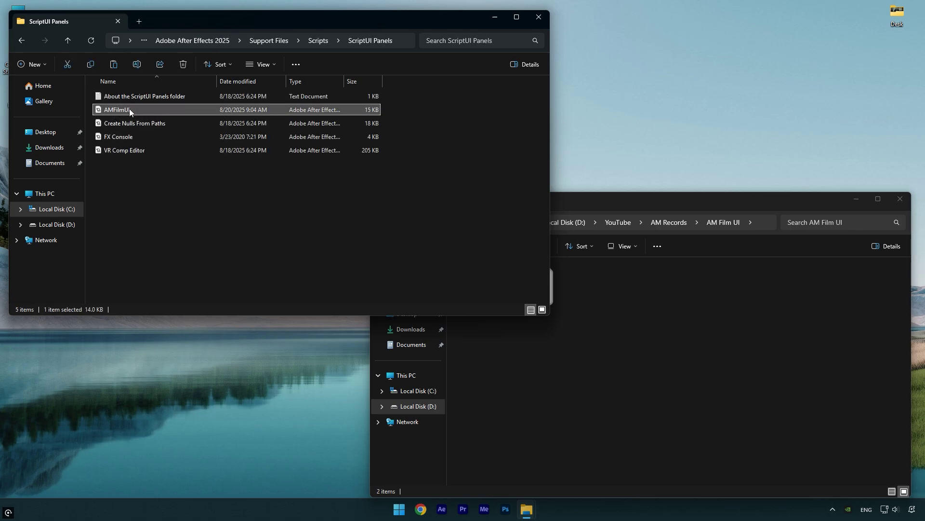
- Copy AMFilmUI.jsx into ScriptUI Panels, replacing the existing file, and open the Project folder
left_click(569, 386)
left_click_drag(535, 275, 221, 241)
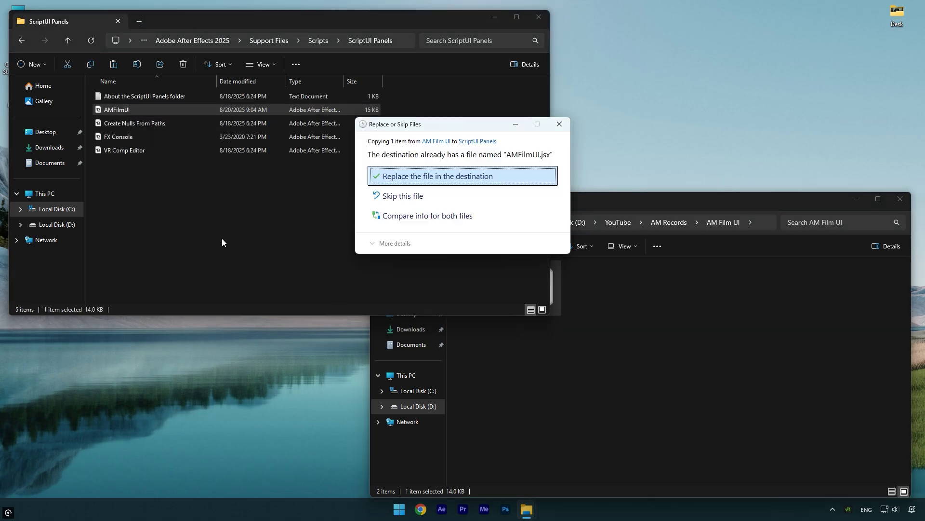
left_click(392, 179)
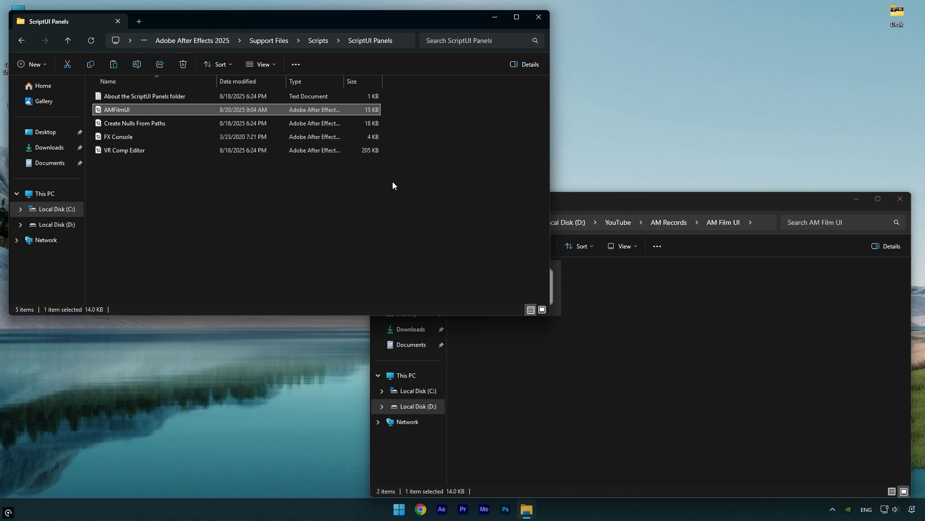
left_click(605, 286)
double_click(483, 297)
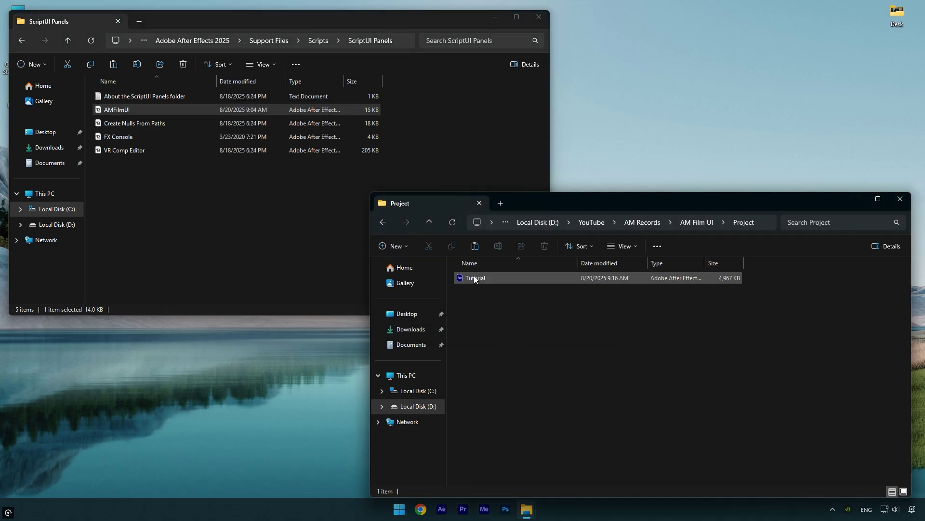
- Open Tutorial.aep, show AMFilmUI.jsx from the Window menu, and dock it in the right-hand panel area
left_click(473, 277)
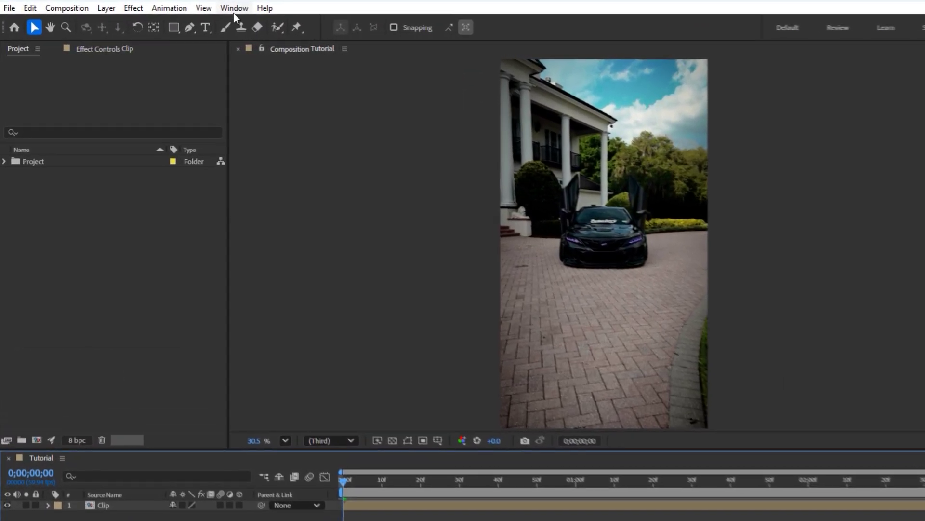
left_click(234, 8)
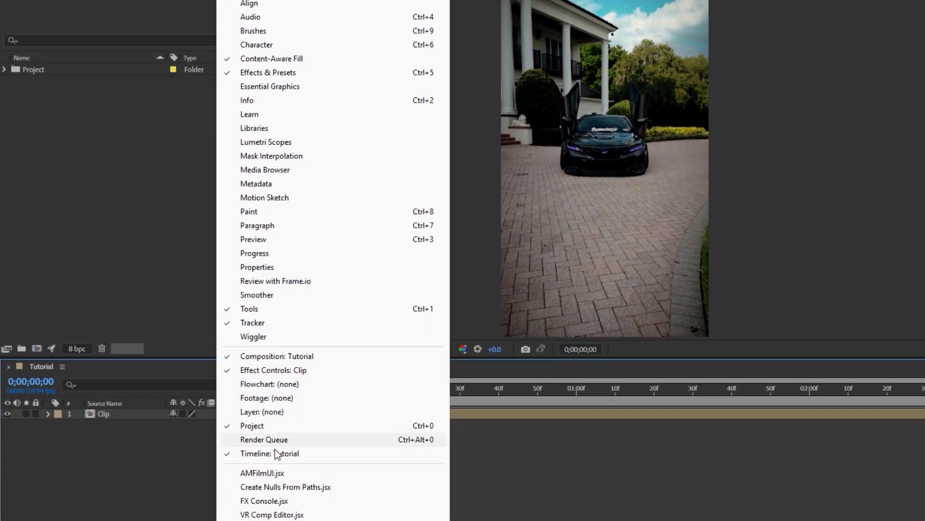
left_click(305, 471)
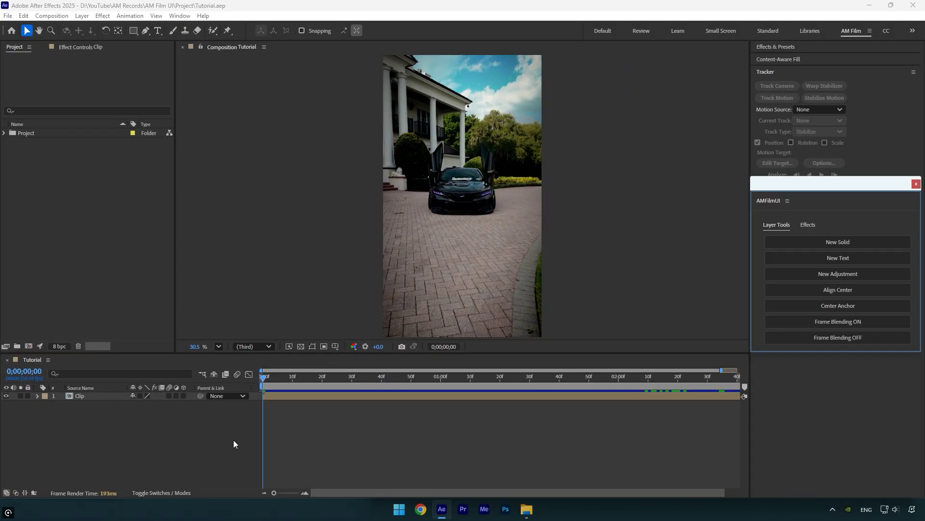
left_click_drag(771, 190, 821, 348)
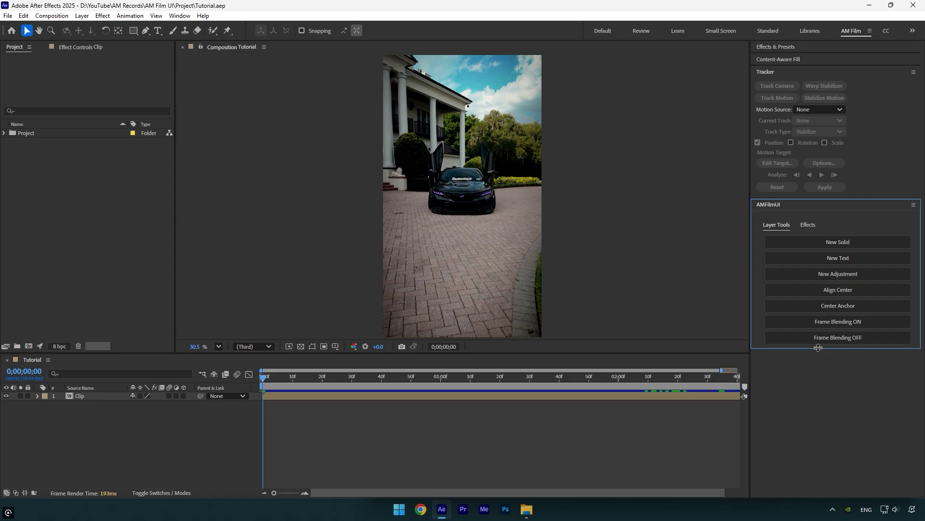
- On AMFilmUI's Effects tab, load the AM-Film-Transitions/1080p-Vertical folder from the Main dropdown
left_click(810, 226)
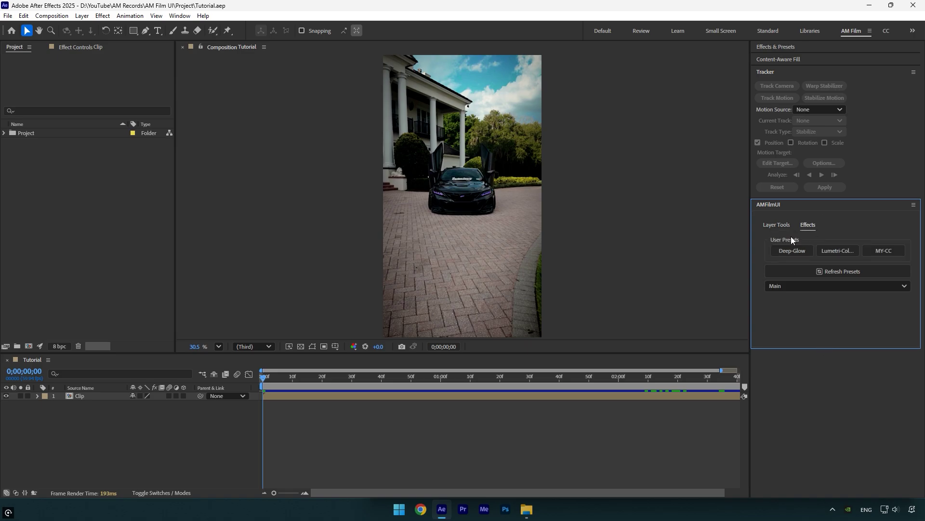
left_click(786, 285)
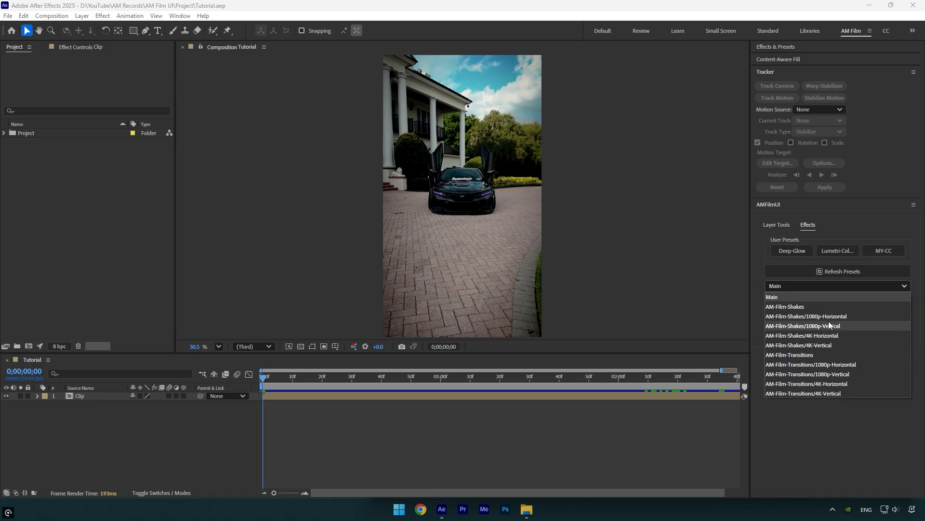
left_click(848, 375)
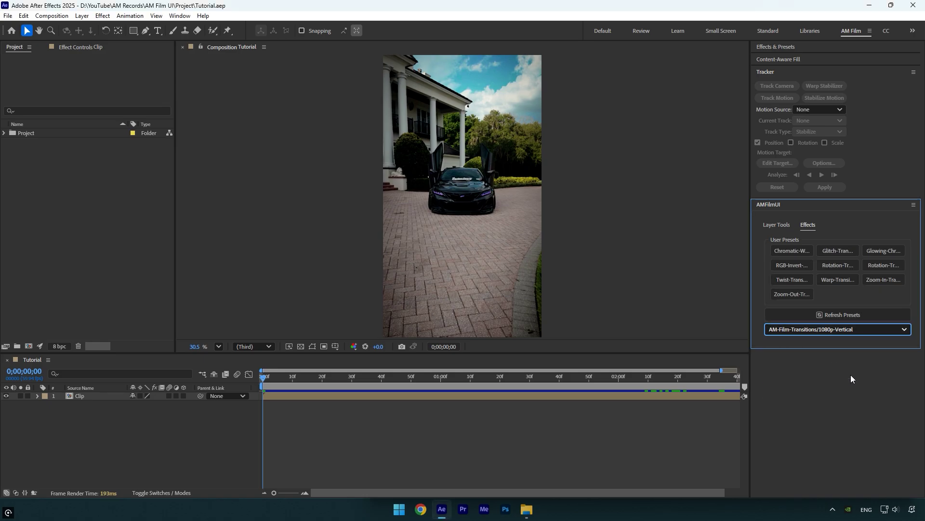